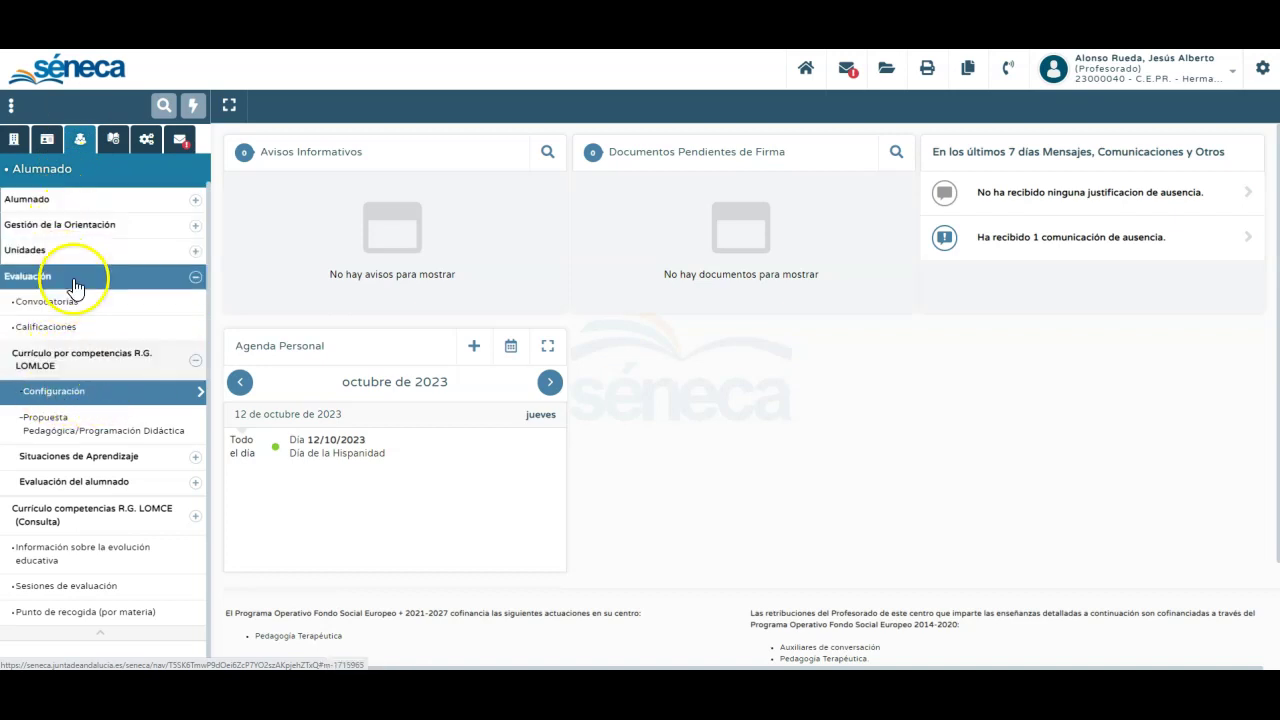
Step: Open the LOMLOE configuration's Elaboración de programaciones didácticas for Educación Primaria and look through the available Área/Materia options
left_click(75, 400)
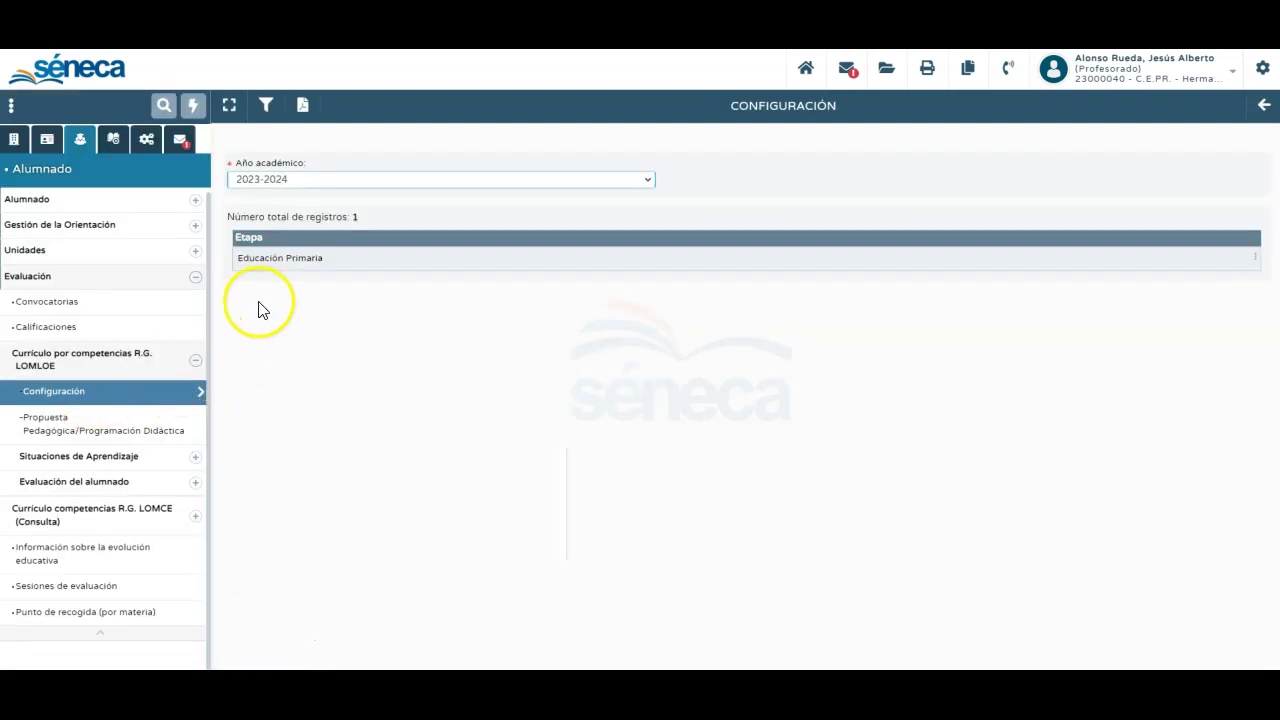
left_click(298, 260)
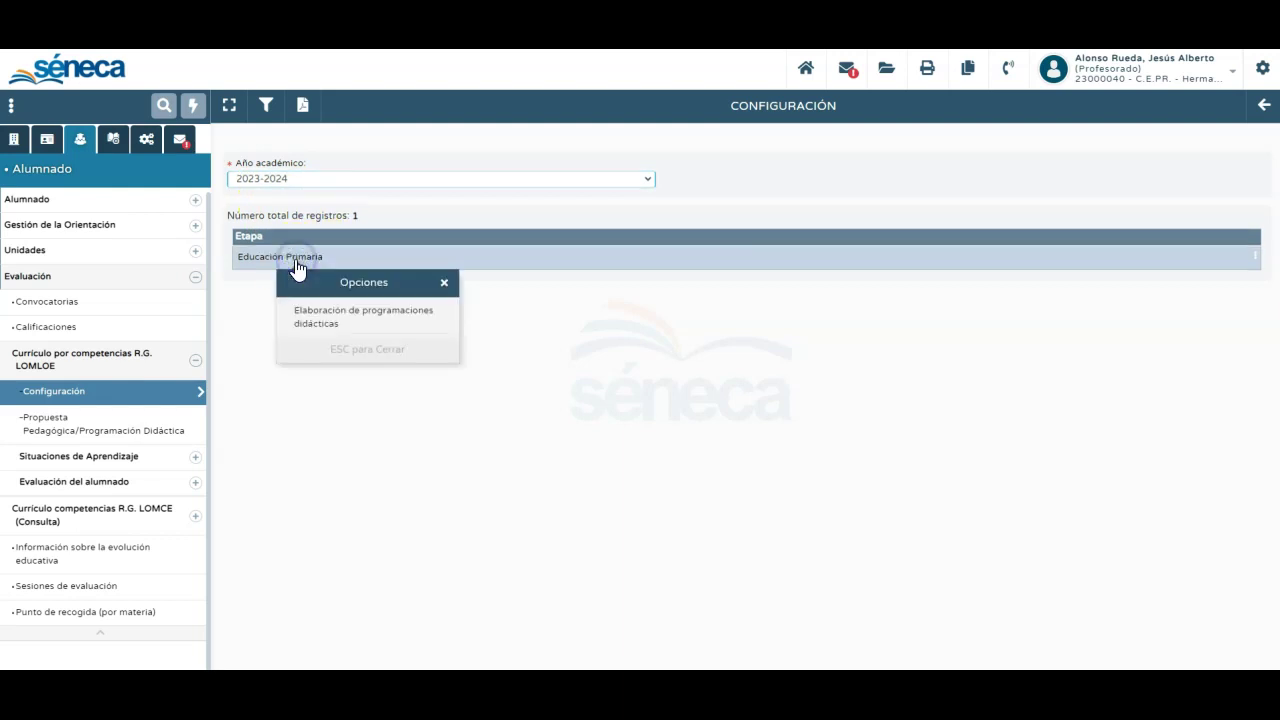
left_click(341, 325)
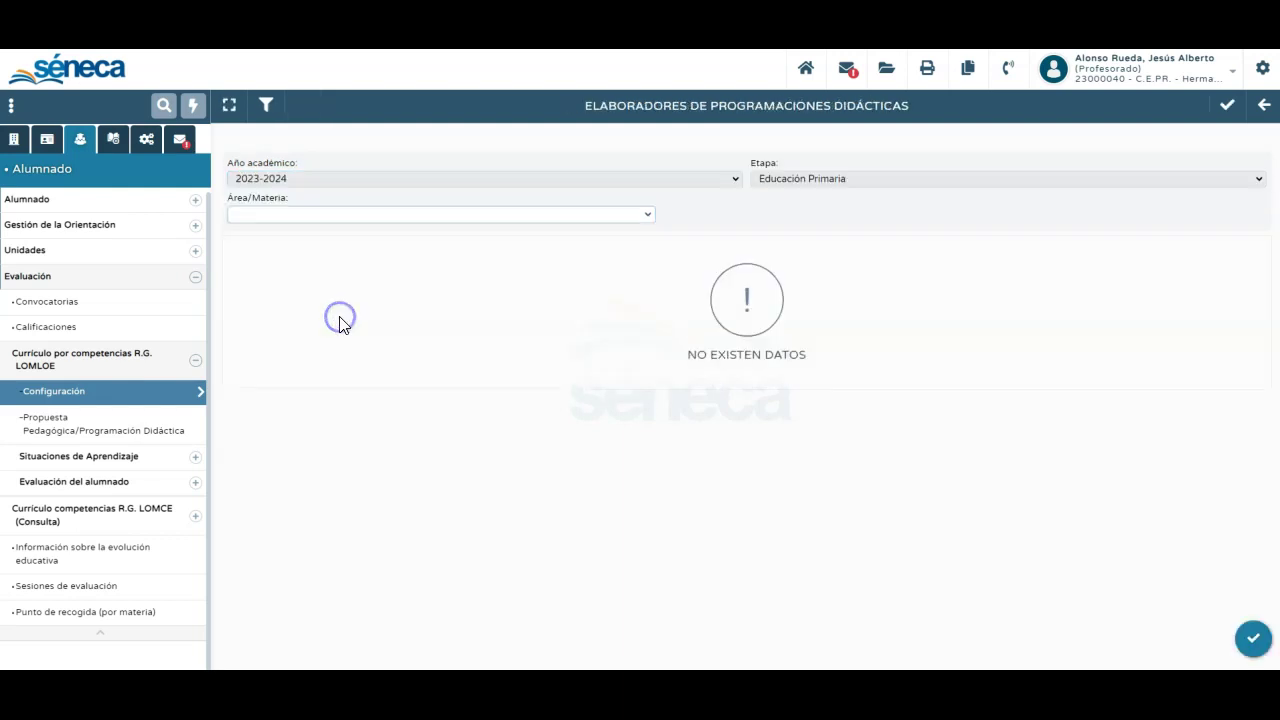
left_click(363, 214)
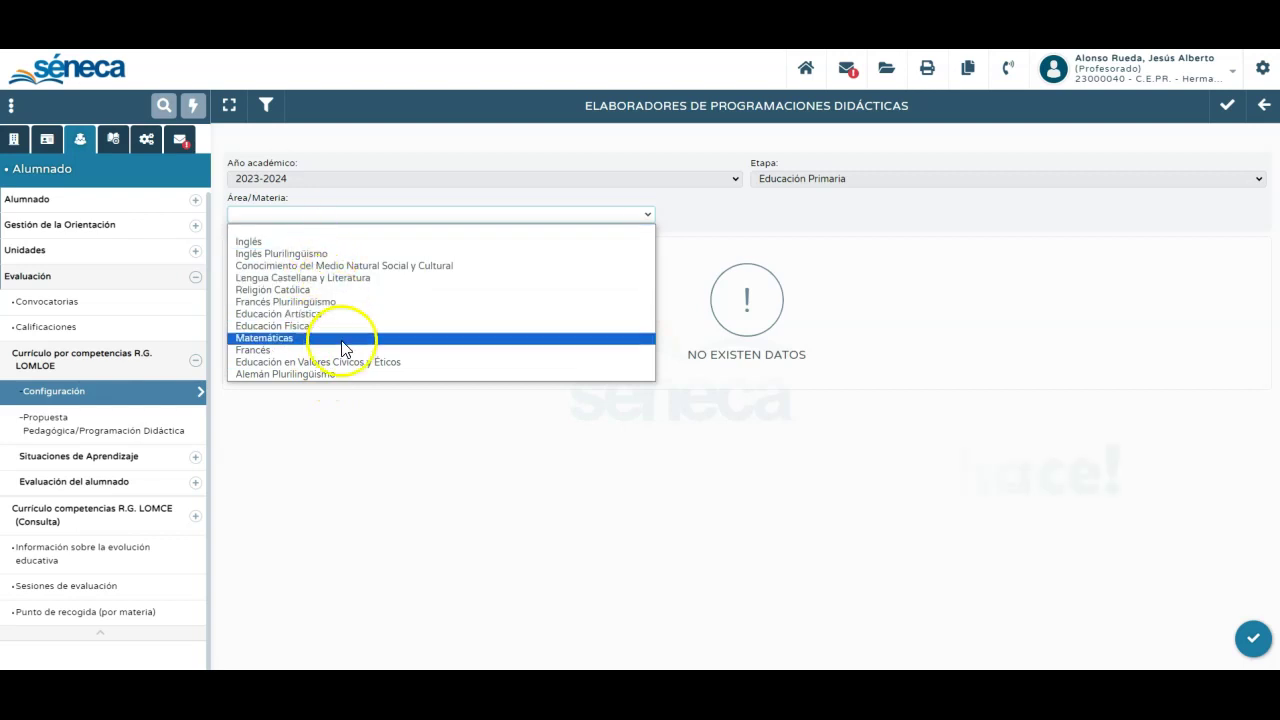
left_click(457, 214)
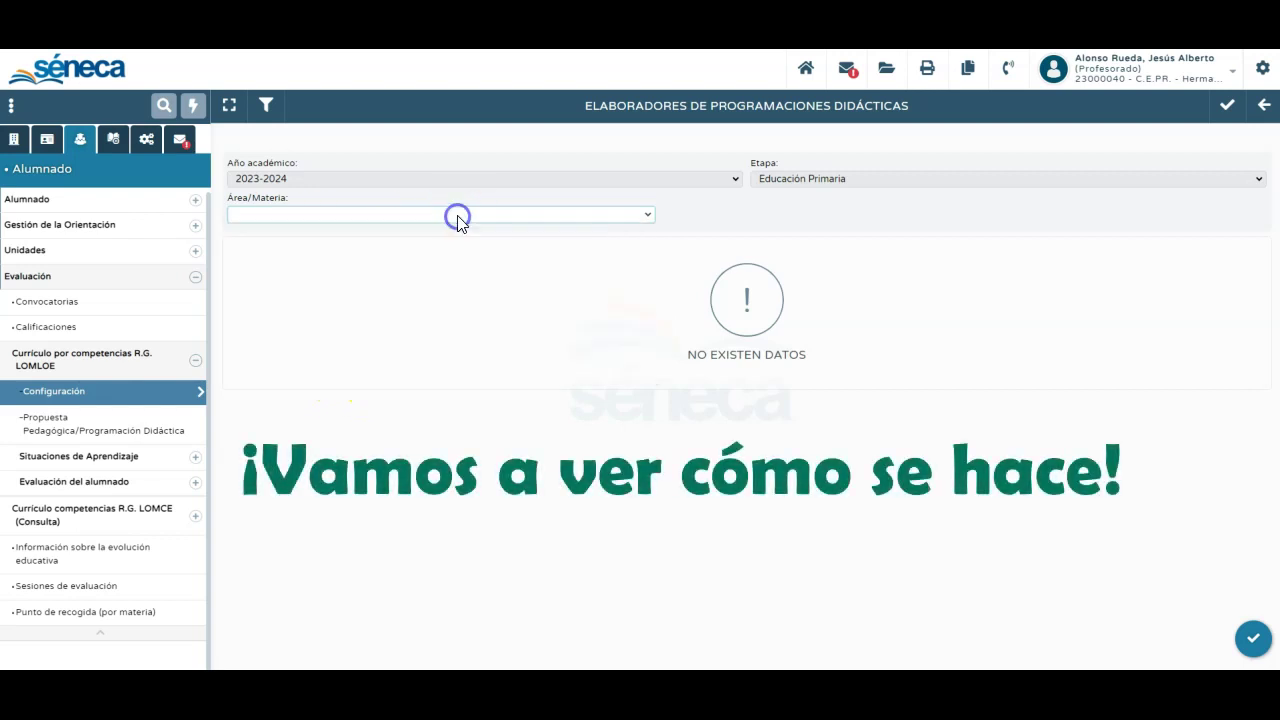
left_click(434, 316)
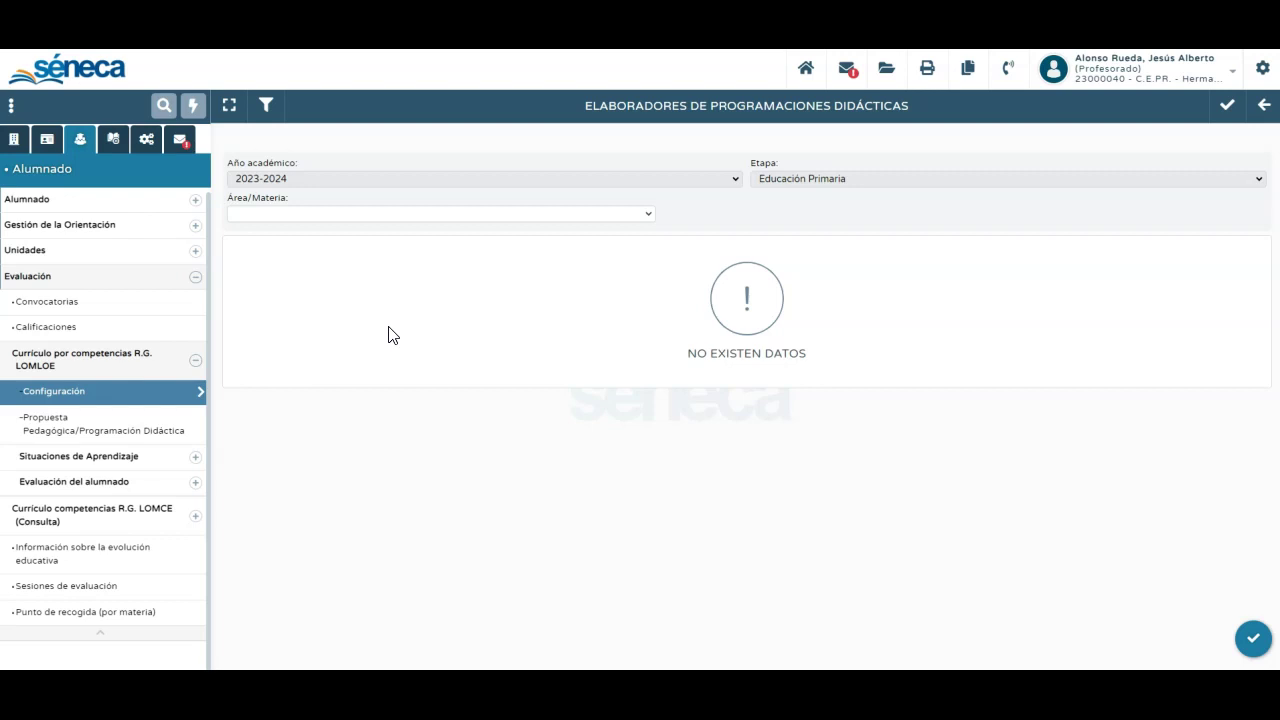
Step: Switch the user profile to Dirección and dismiss the notices
left_click(1112, 84)
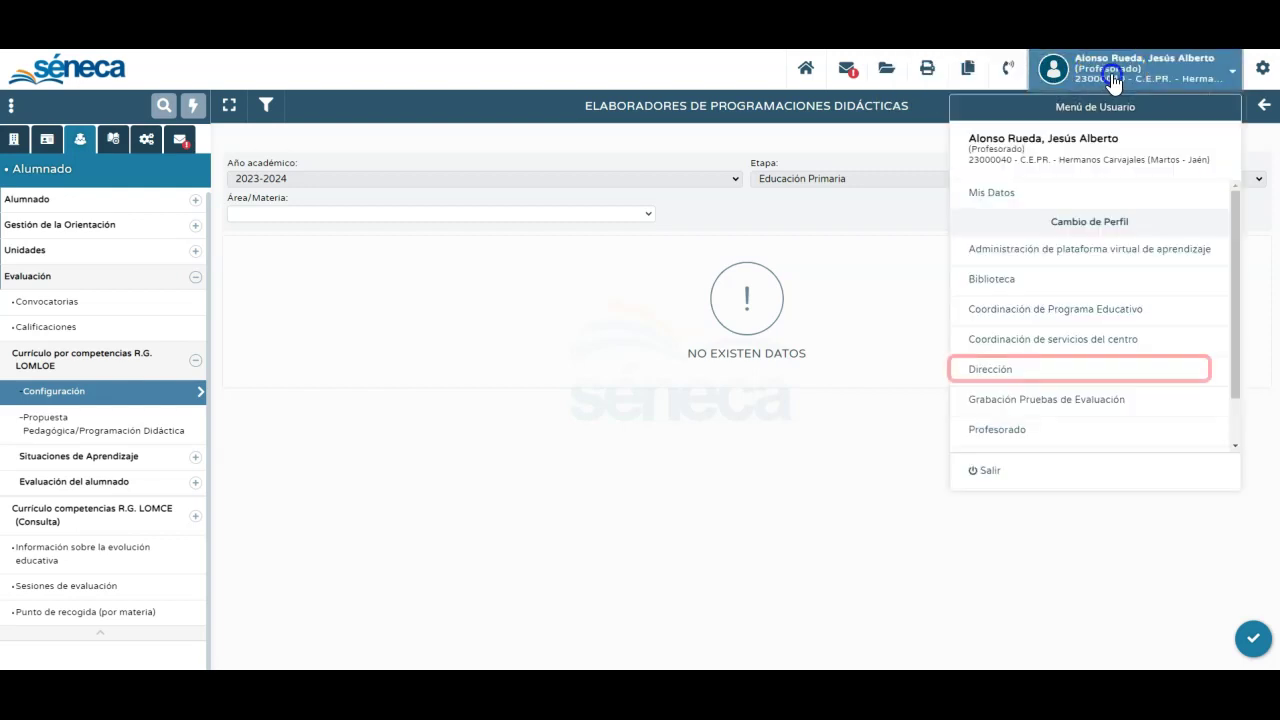
left_click(1008, 372)
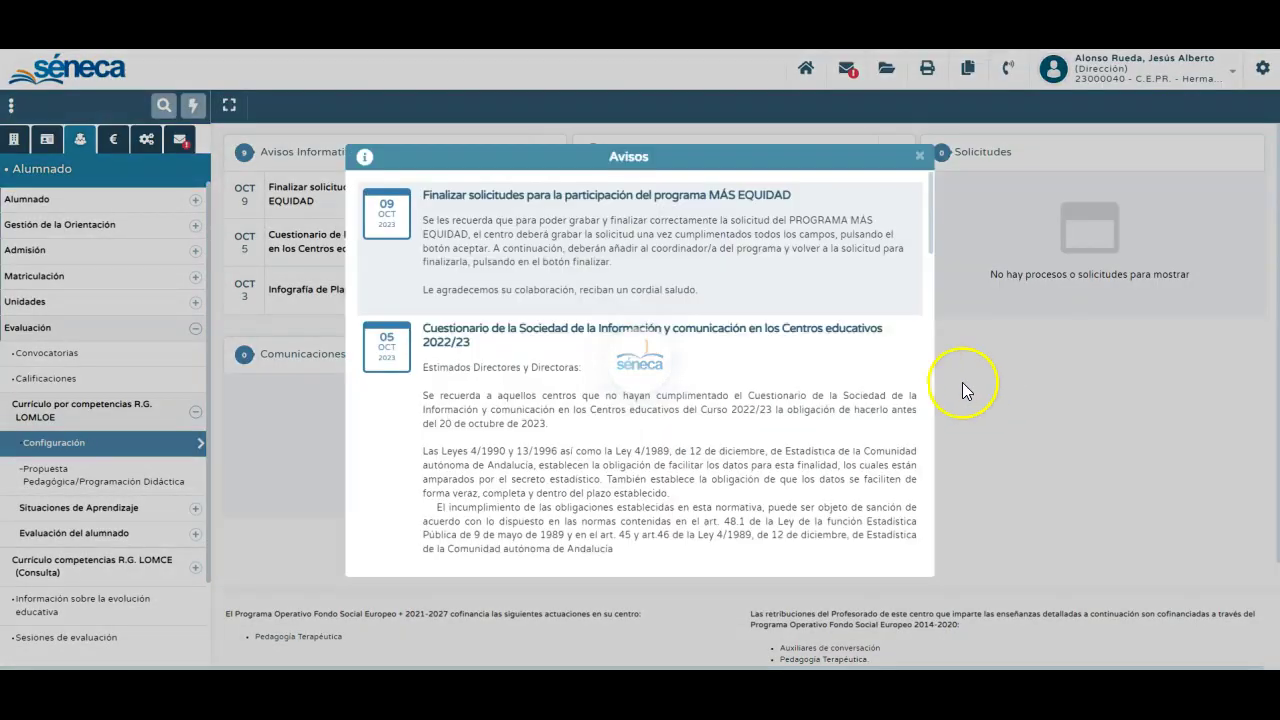
left_click(262, 431)
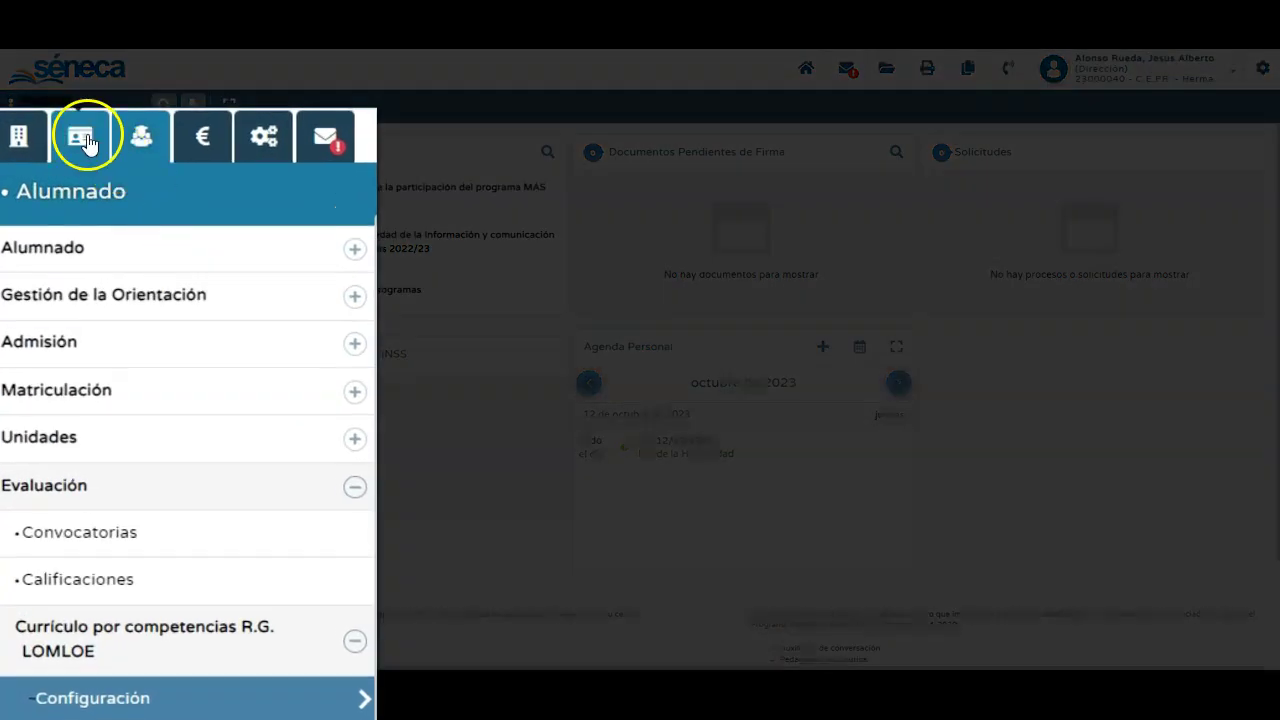
Step: In the centre's 2023-2024 teaching staff list, remove the Coordinador mark from the visible teacher and save the change
left_click(85, 138)
left_click(183, 249)
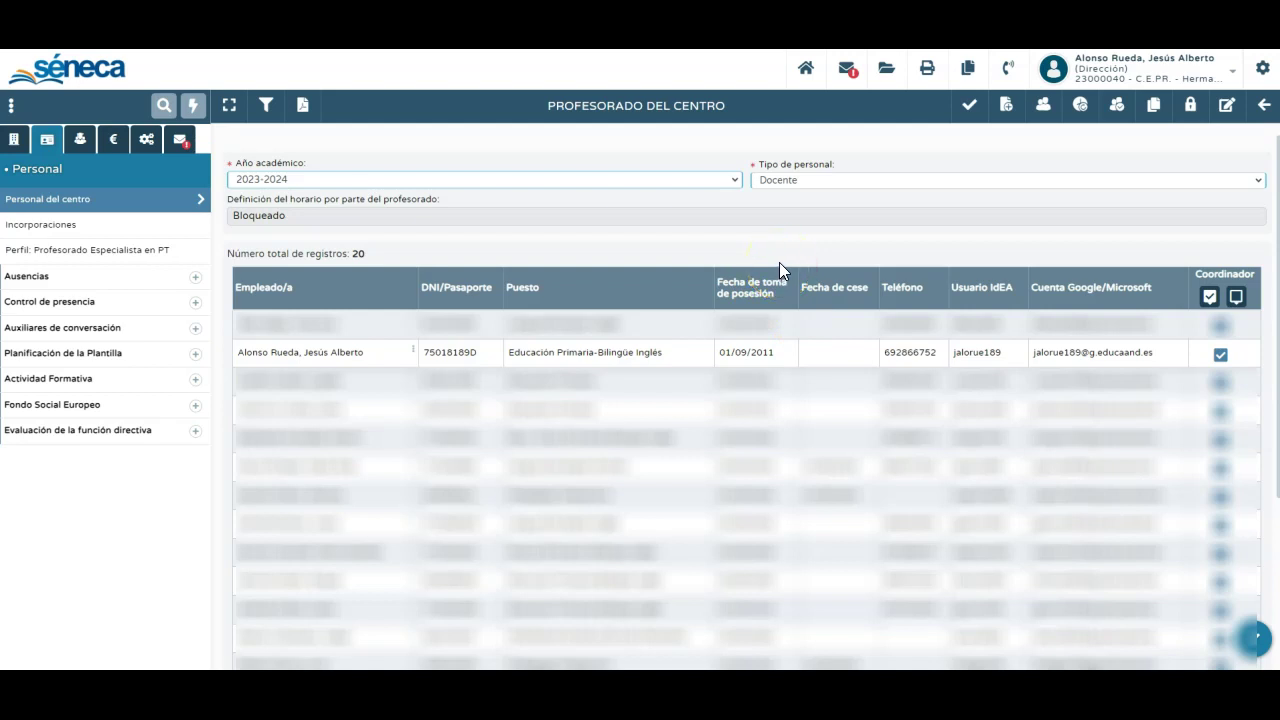
left_click(1220, 358)
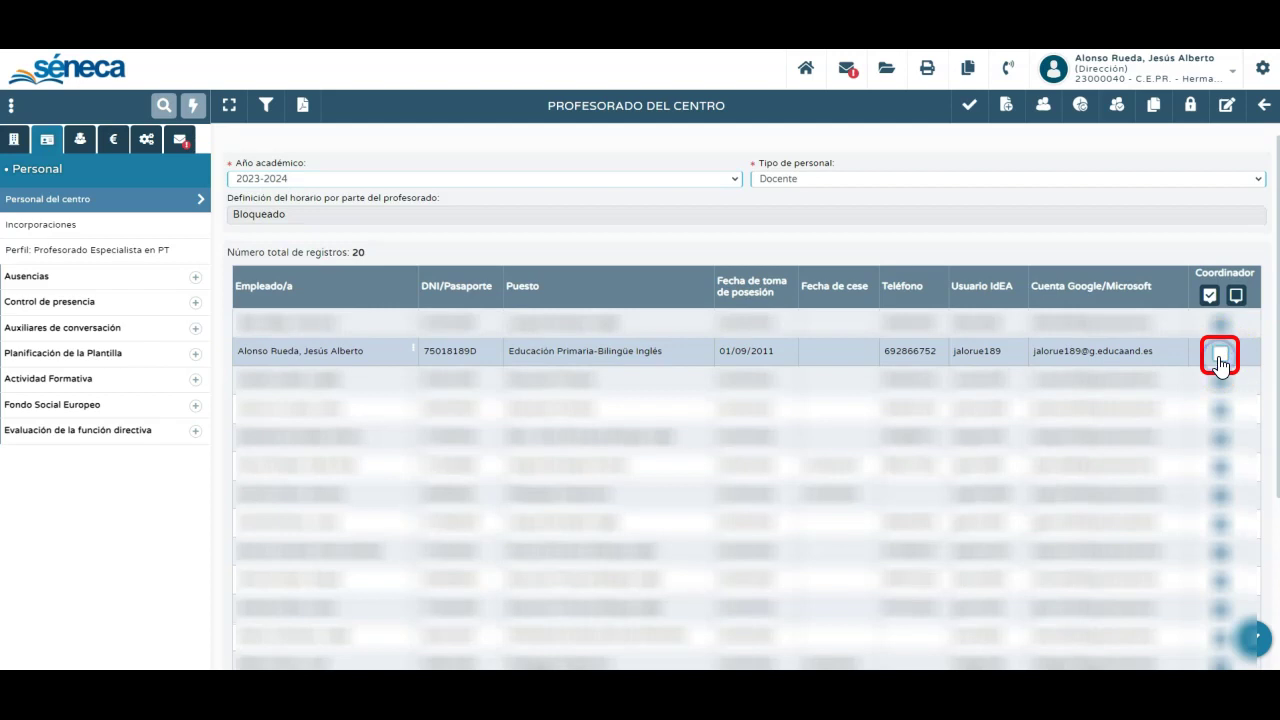
left_click(968, 111)
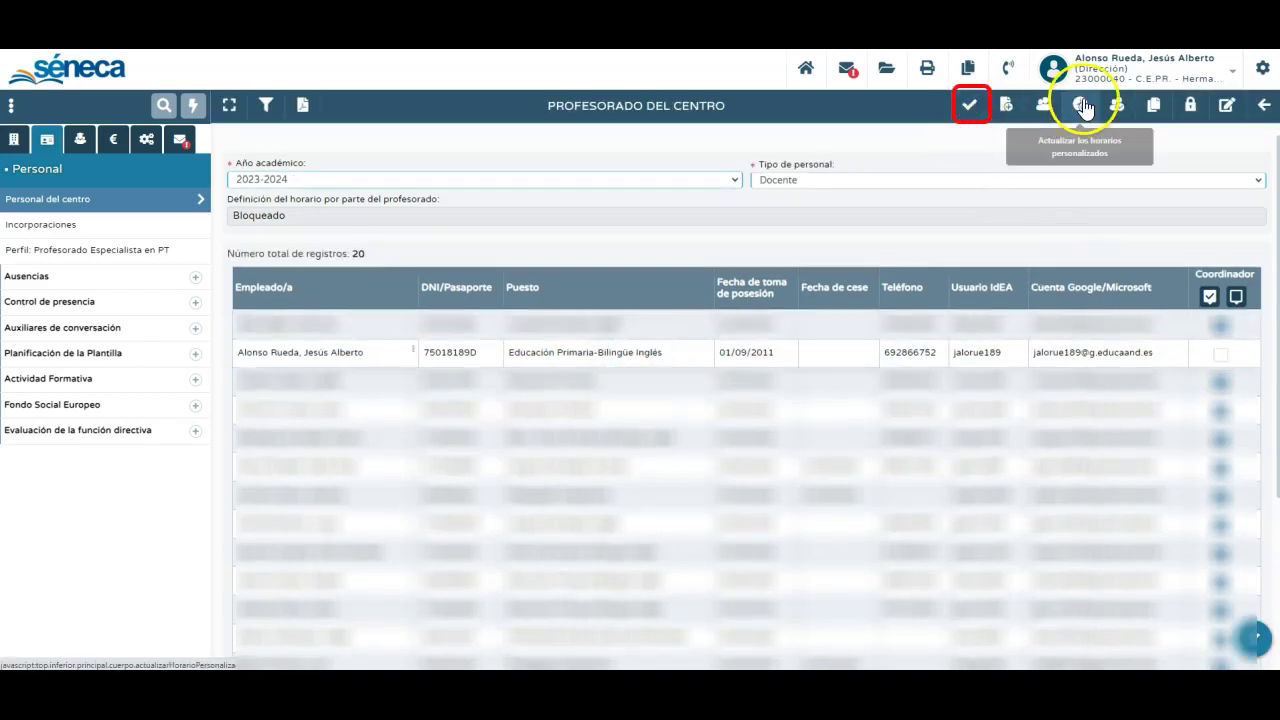
Step: Switch the user profile to Profesorado and open Propuesta Pedagógica/Programación Didáctica under the LOMLOE competency curriculum
left_click(1118, 77)
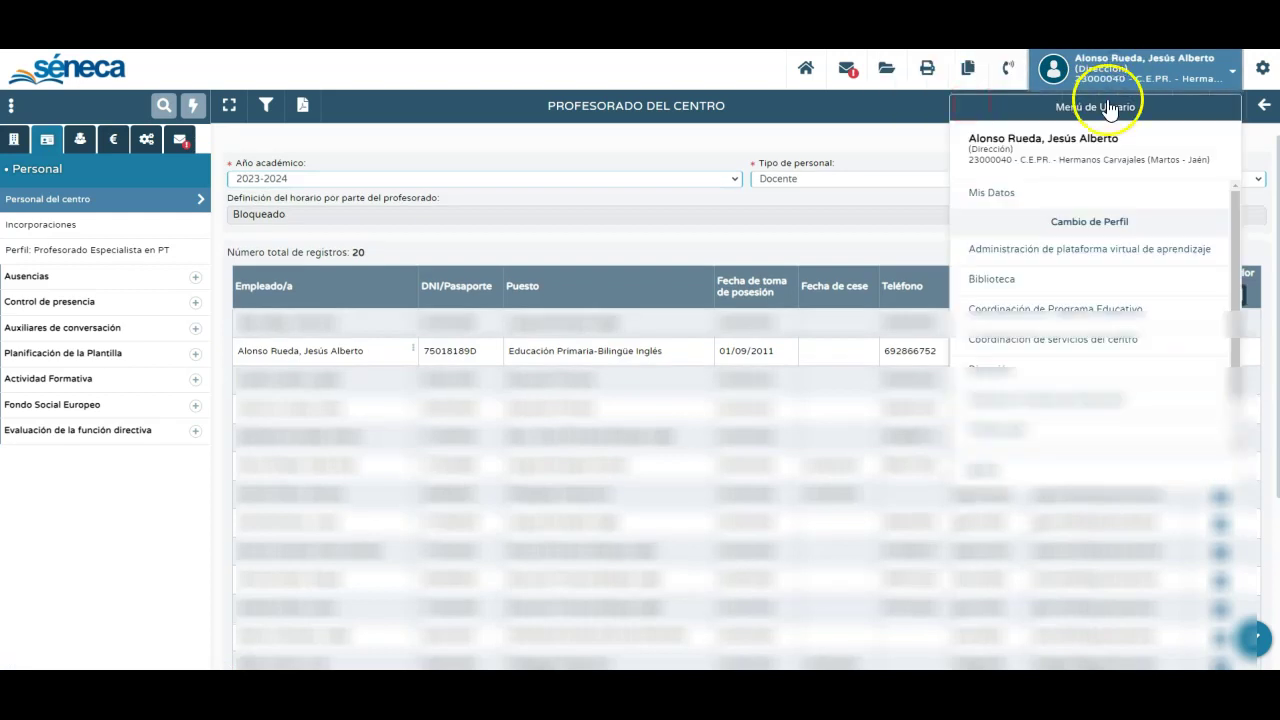
left_click(1012, 429)
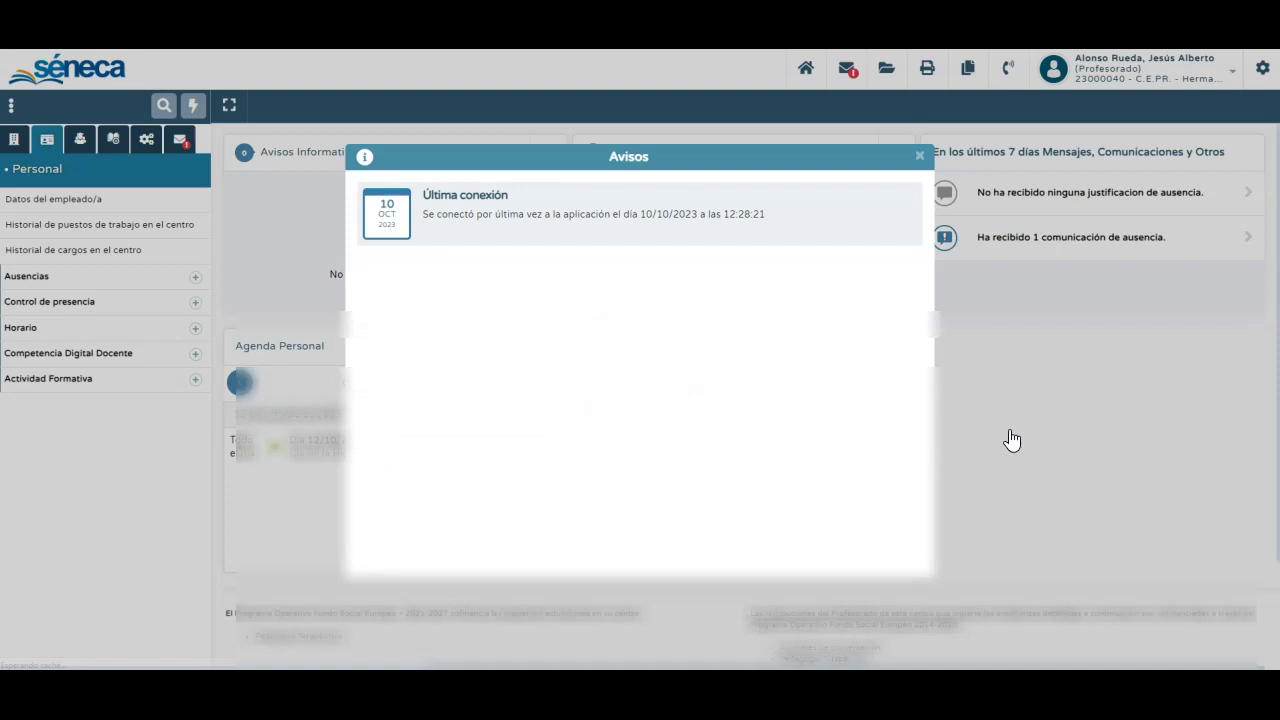
left_click(54, 140)
left_click(81, 142)
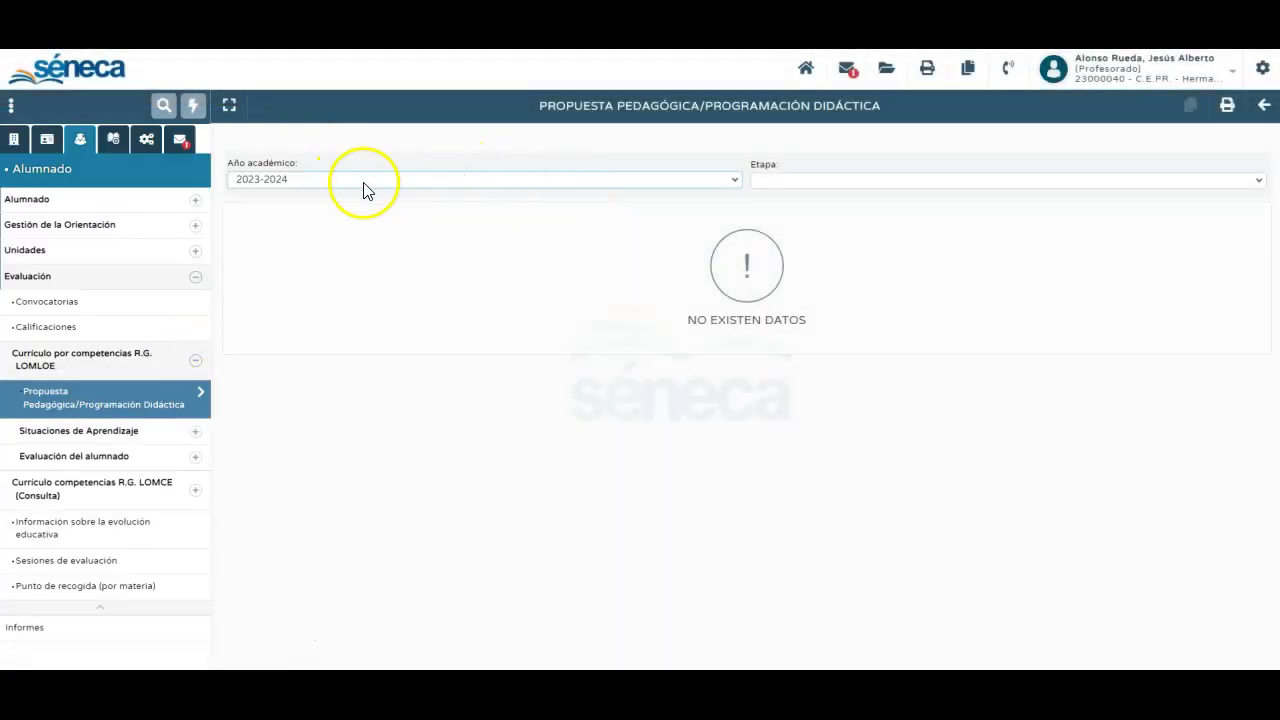
Step: Display the Educación Primaria areas and check the options offered for Conocimiento del Medio Natural Social y Cultural
left_click(815, 182)
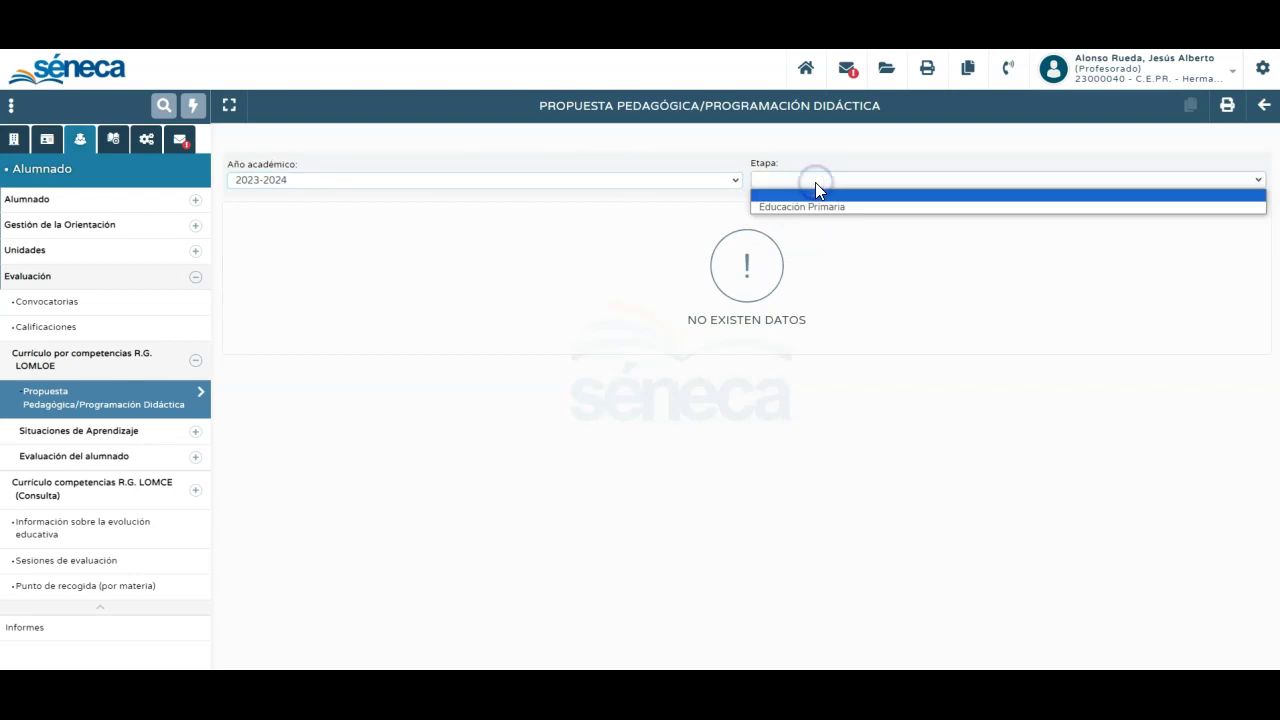
left_click(802, 206)
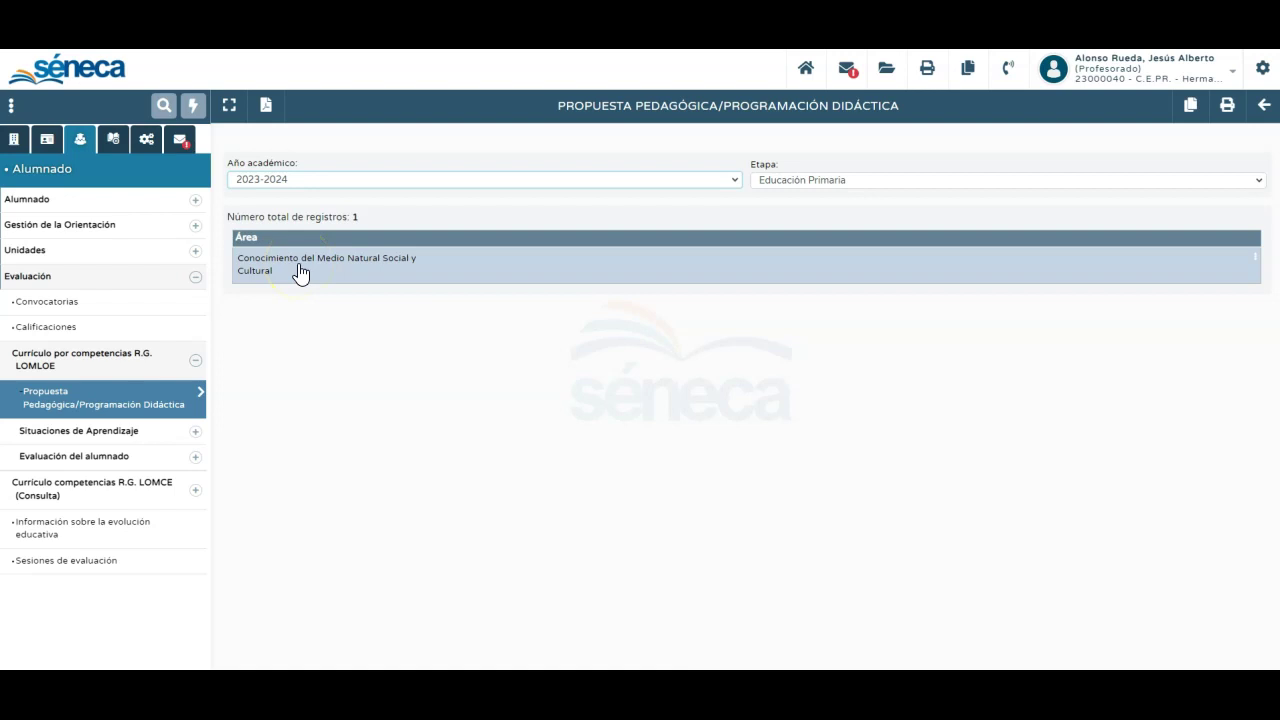
left_click(306, 274)
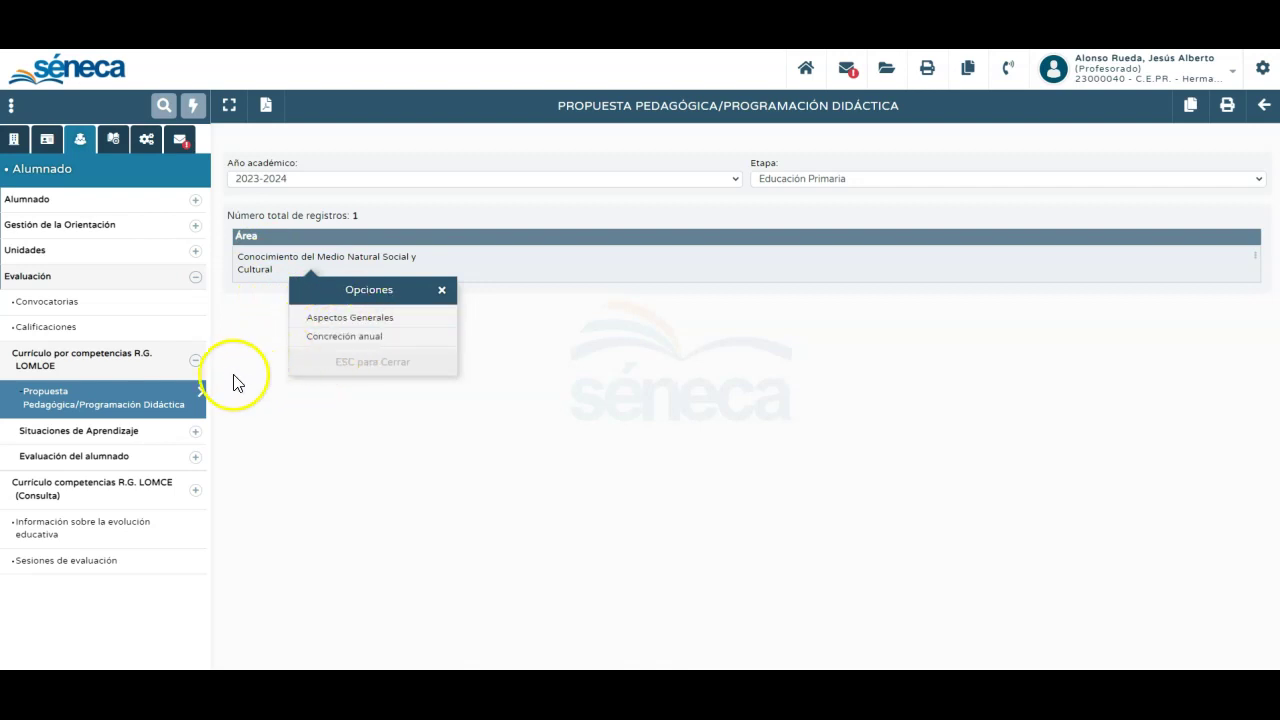
left_click(281, 417)
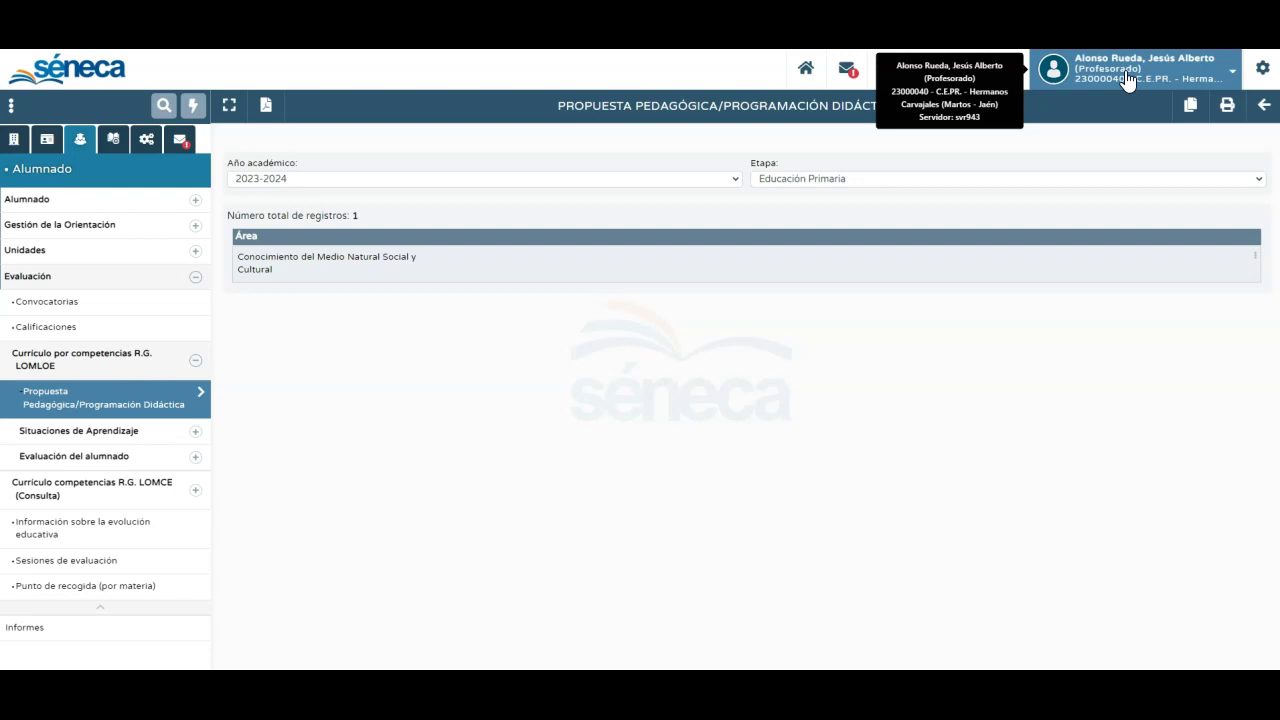
Step: Change the active profile back to Dirección and close the notices window
left_click(1127, 80)
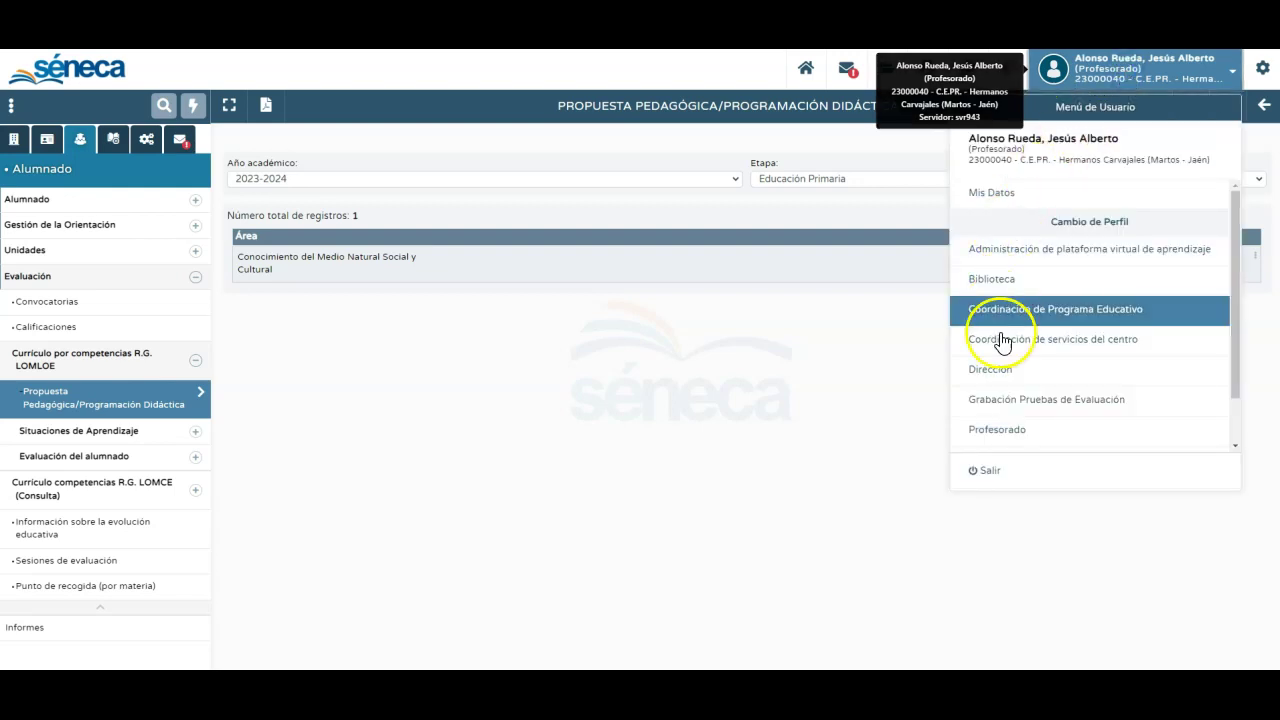
left_click(1032, 376)
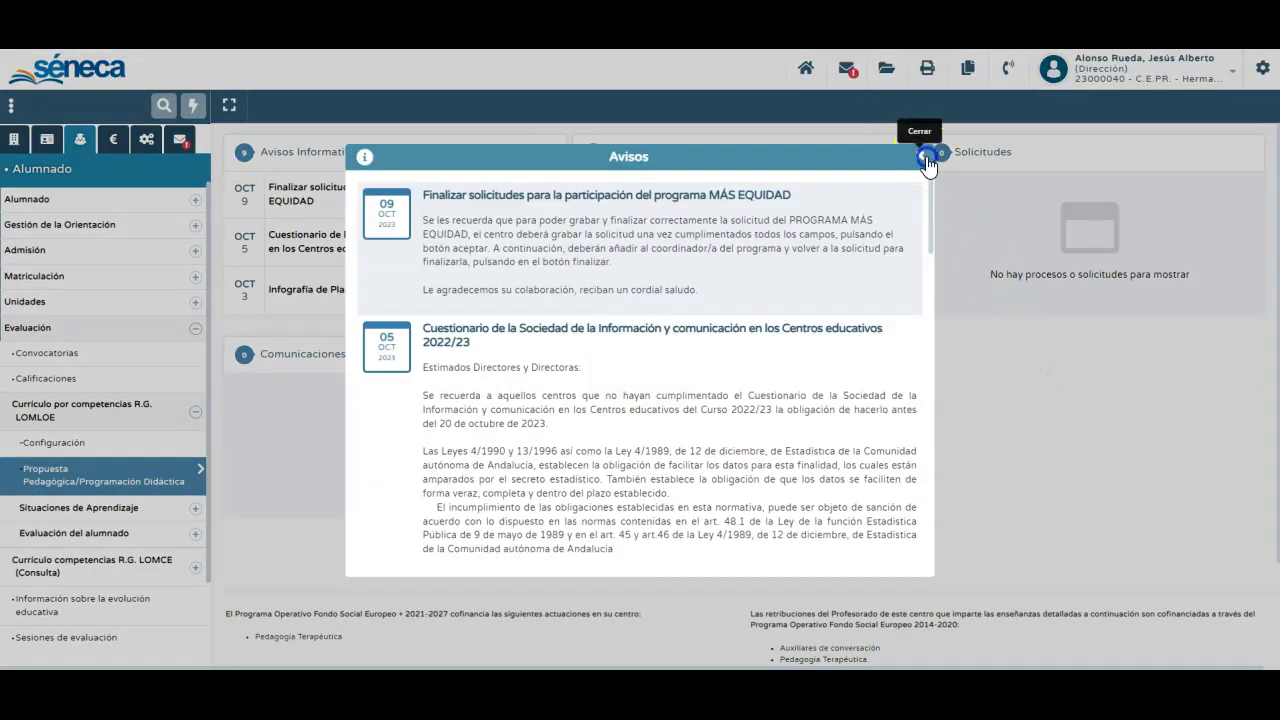
left_click(921, 157)
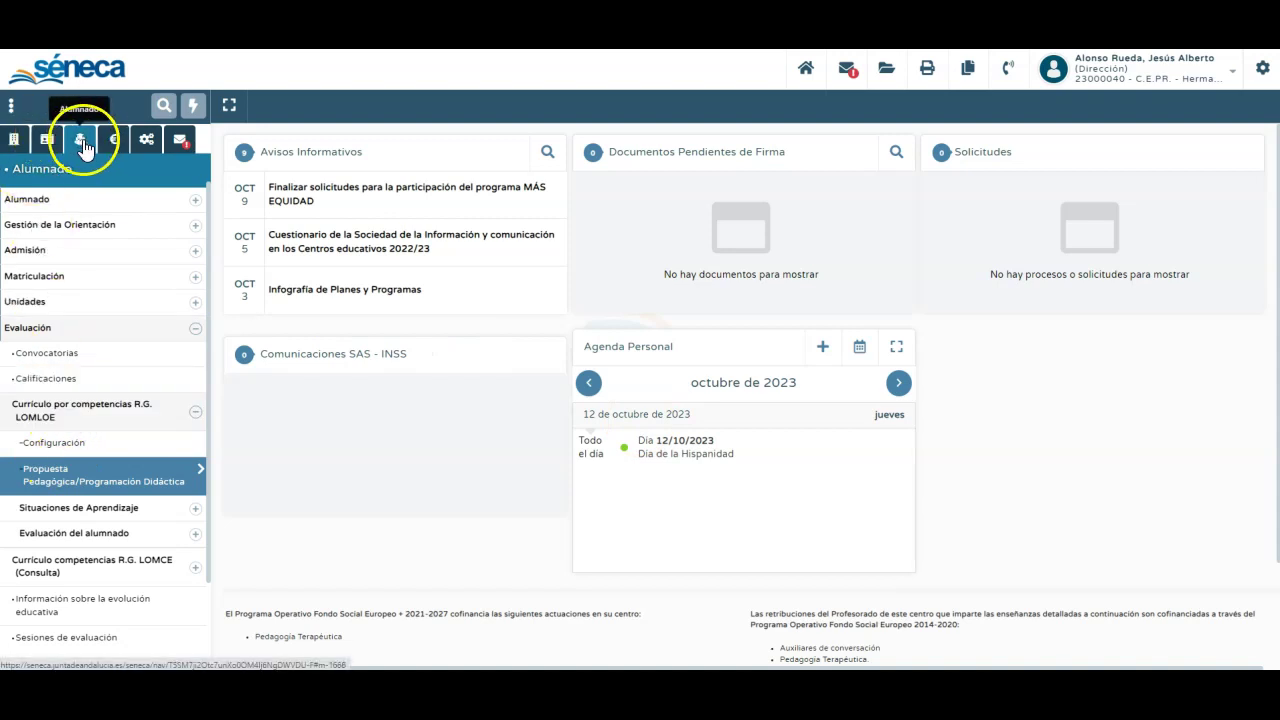
Step: In the LOMLOE configuration for Educación Primaria, remove the teacher as Elaborador of Conocimiento del Medio Natural Social y Cultural and save
left_click(89, 445)
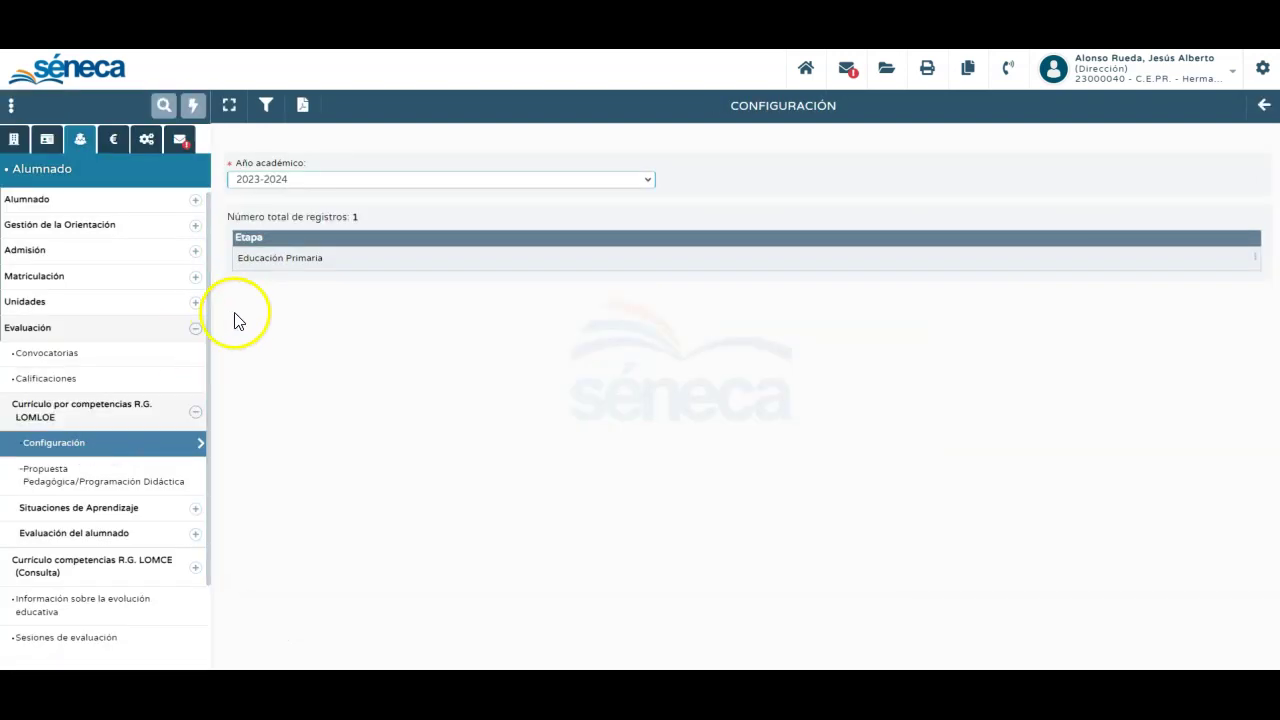
left_click(296, 262)
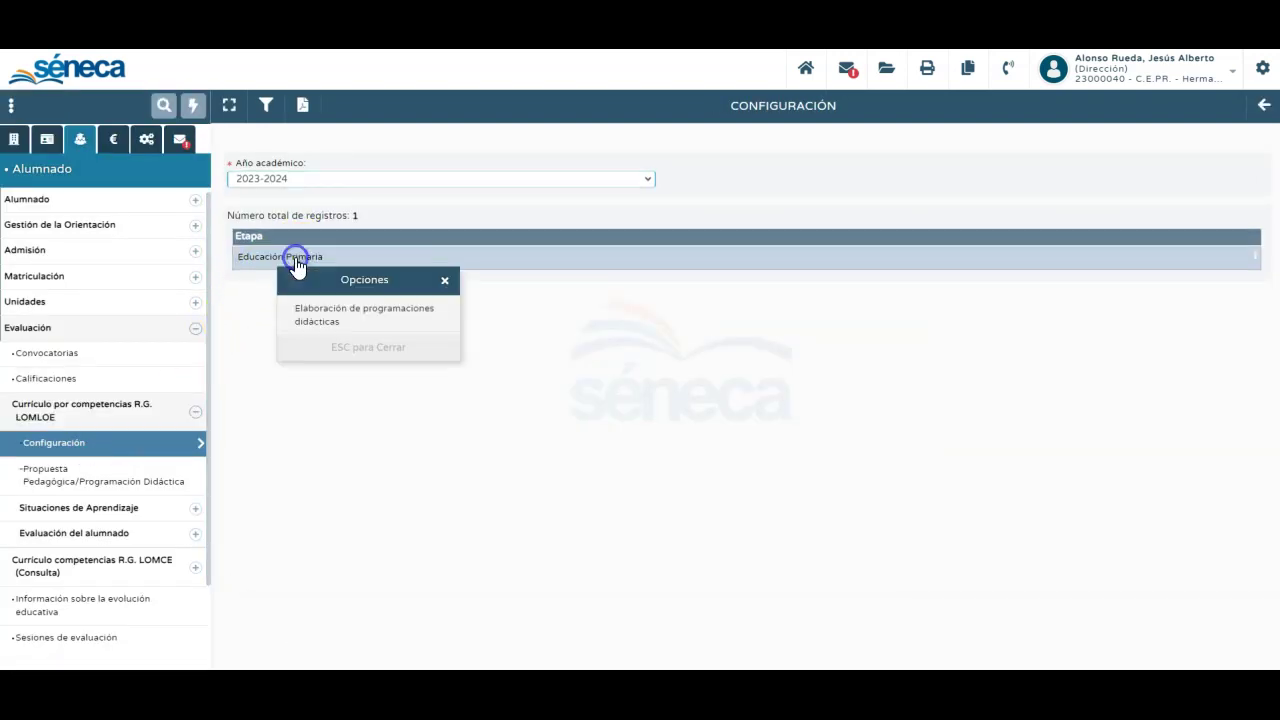
left_click(335, 318)
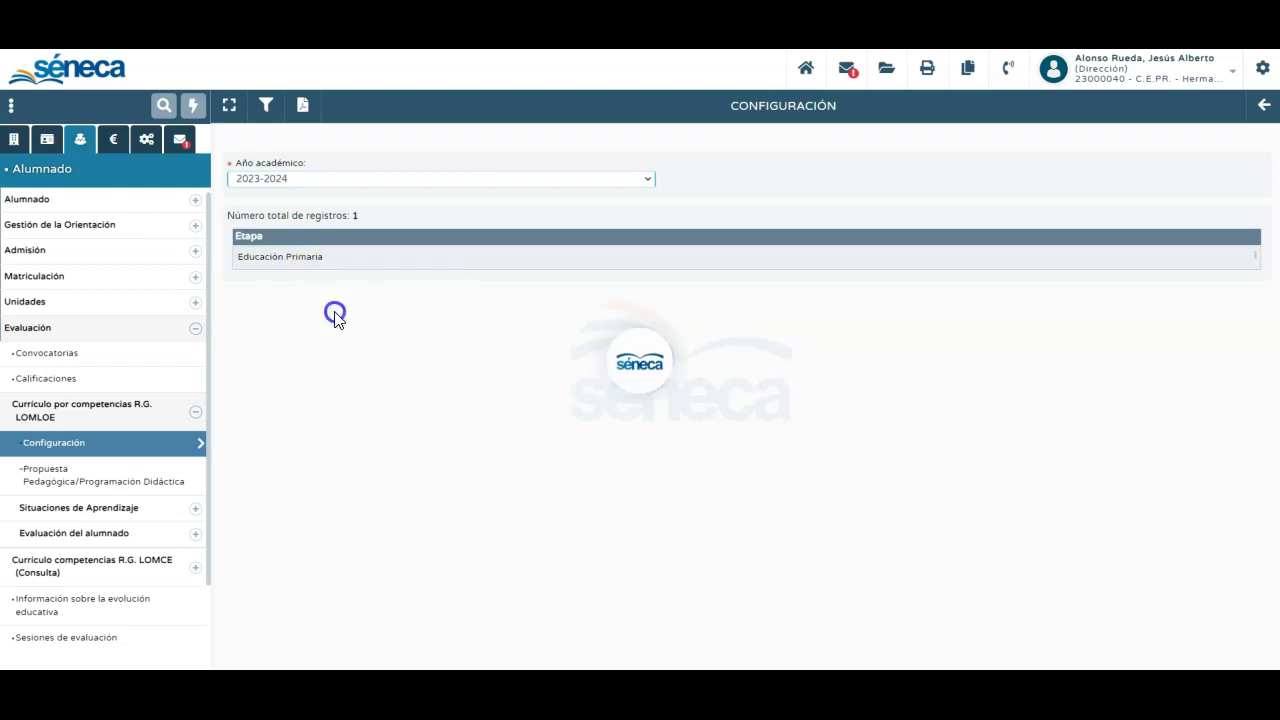
left_click(305, 213)
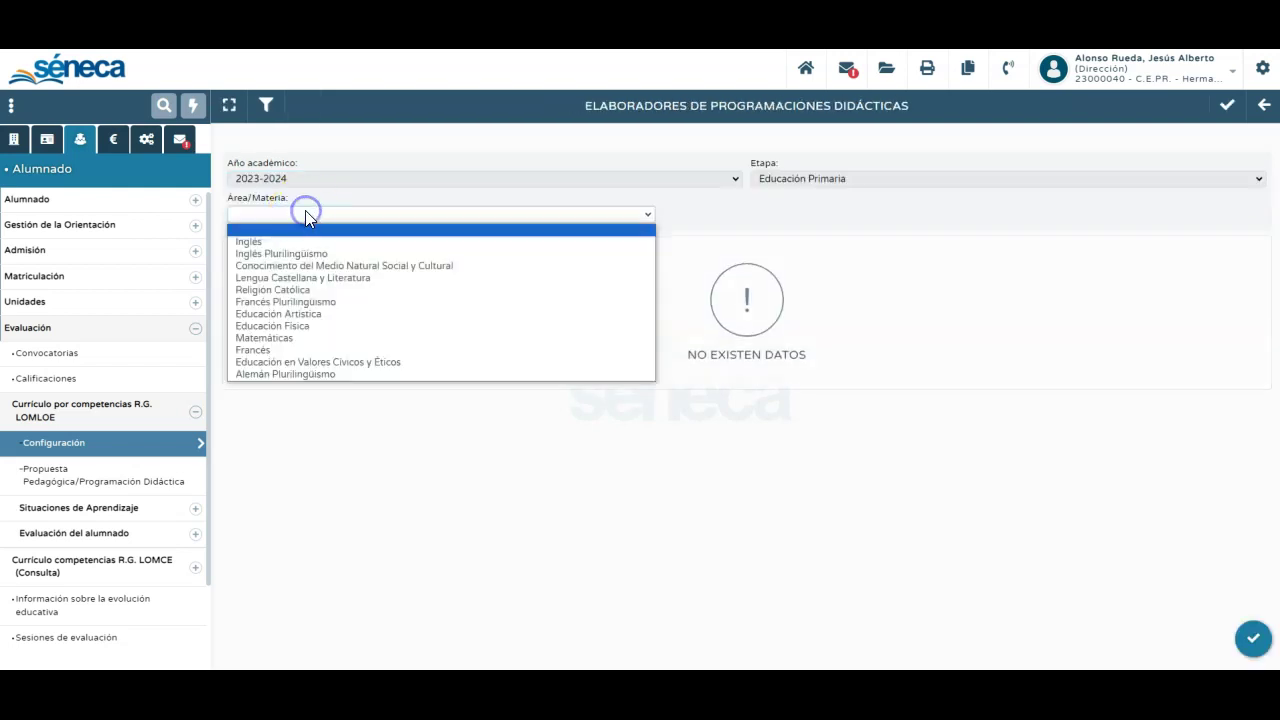
left_click(308, 265)
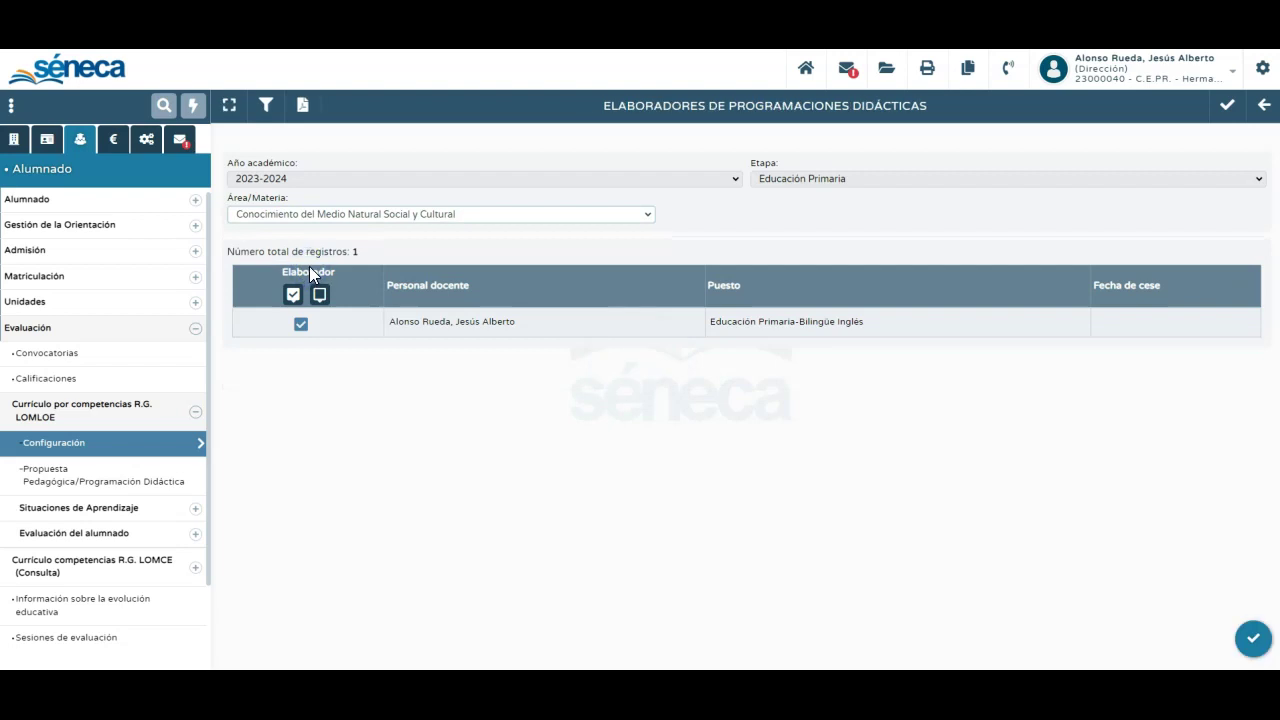
left_click(301, 326)
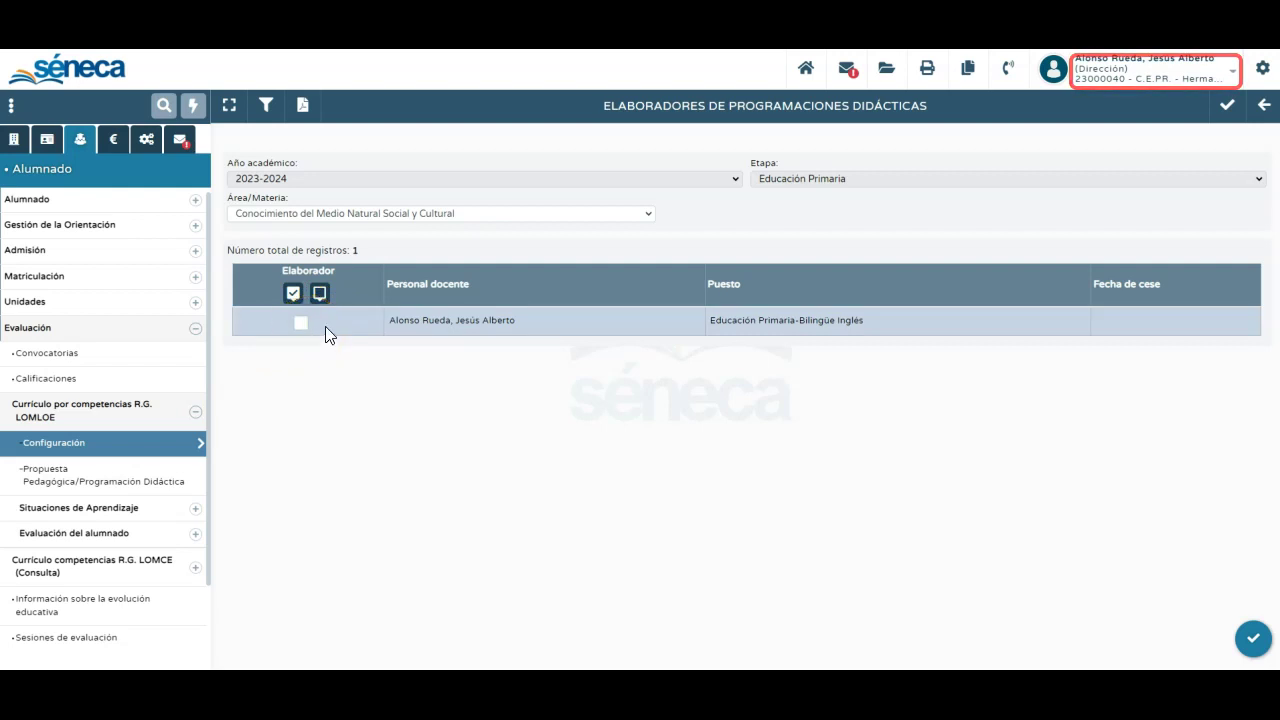
left_click(1226, 105)
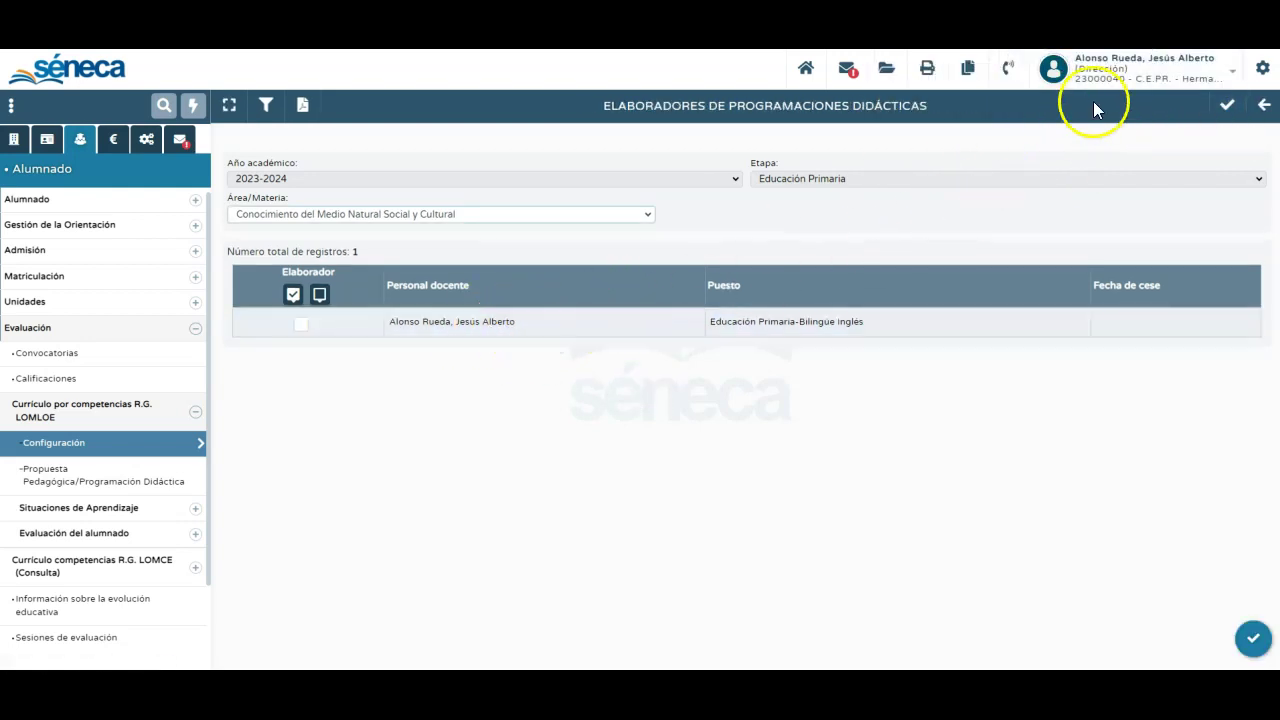
Step: Return to the Profesorado profile and open the LOMLOE Propuesta Pedagógica/Programación Didáctica page
left_click(1112, 72)
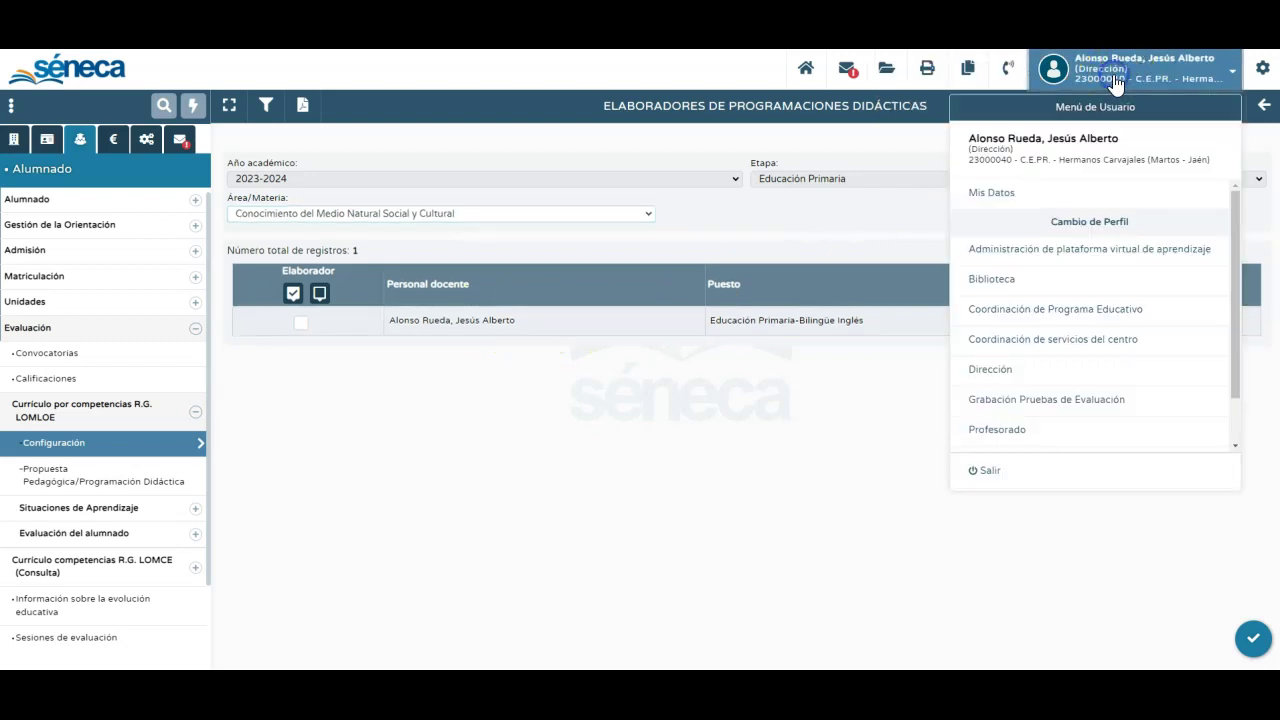
left_click(1015, 431)
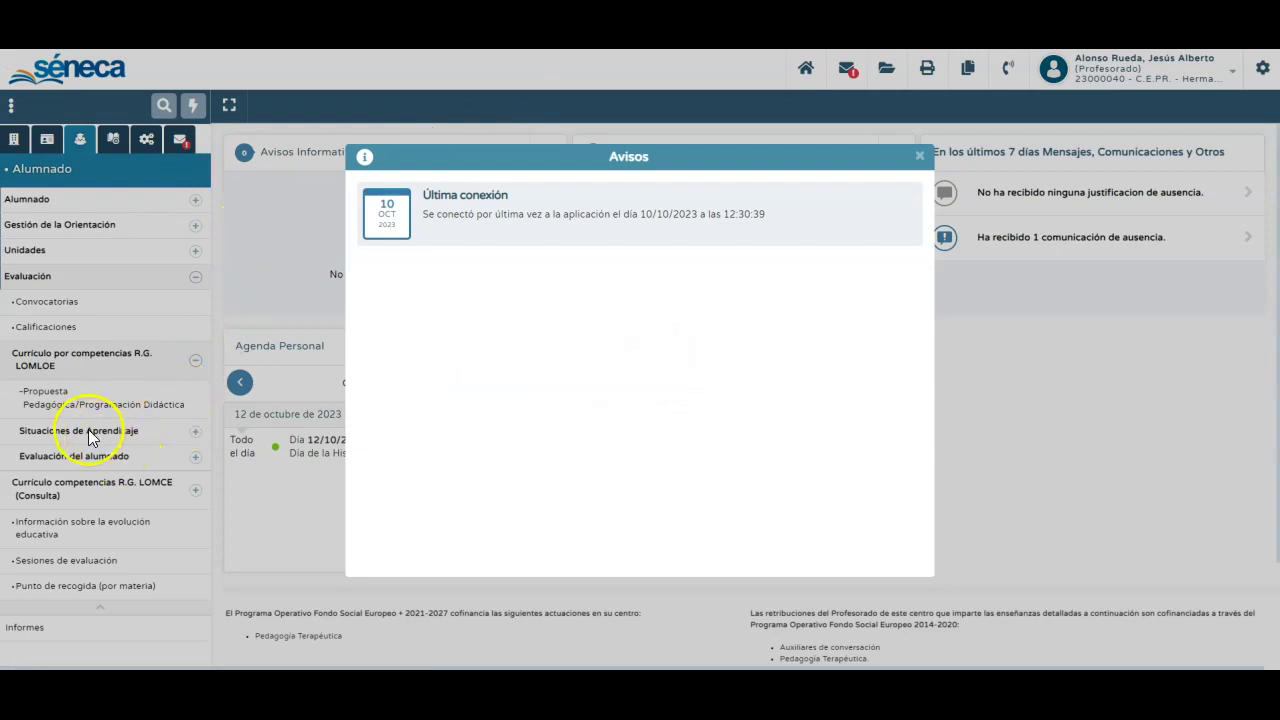
left_click(70, 401)
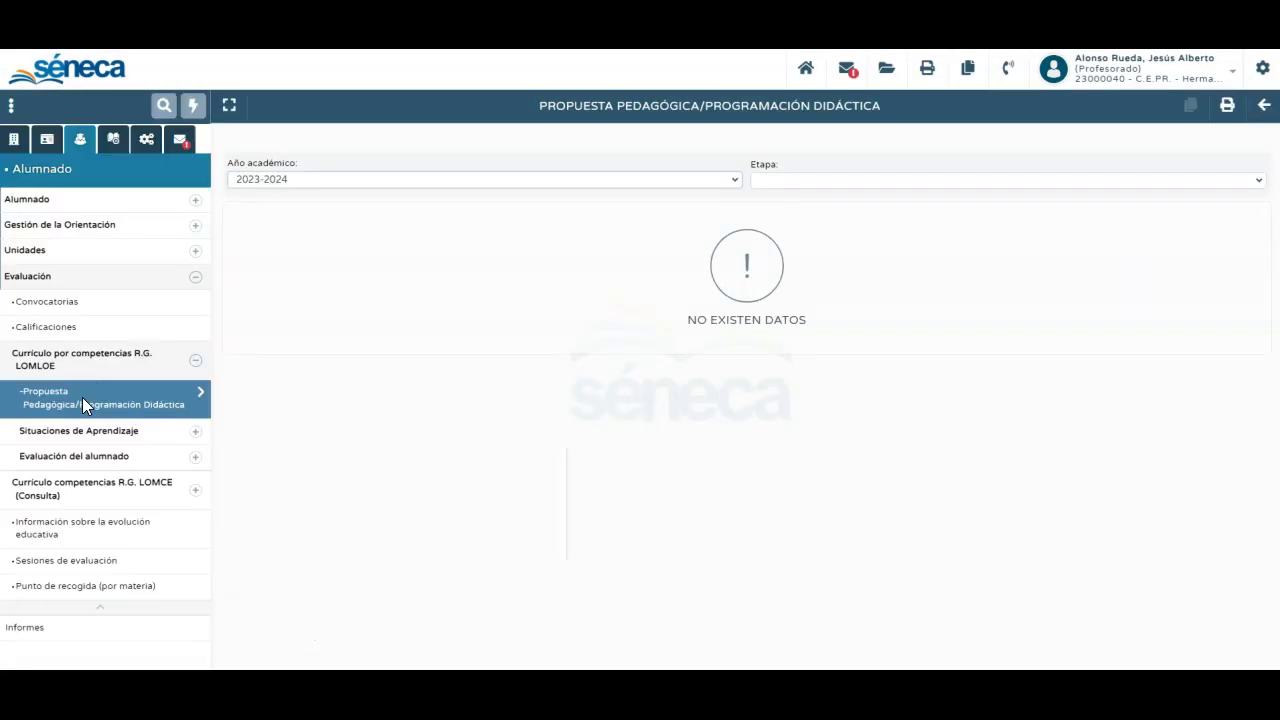
Step: Set the stage to Educación Primaria and check which areas the teacher can access for 2023-2024
left_click(806, 180)
left_click(776, 207)
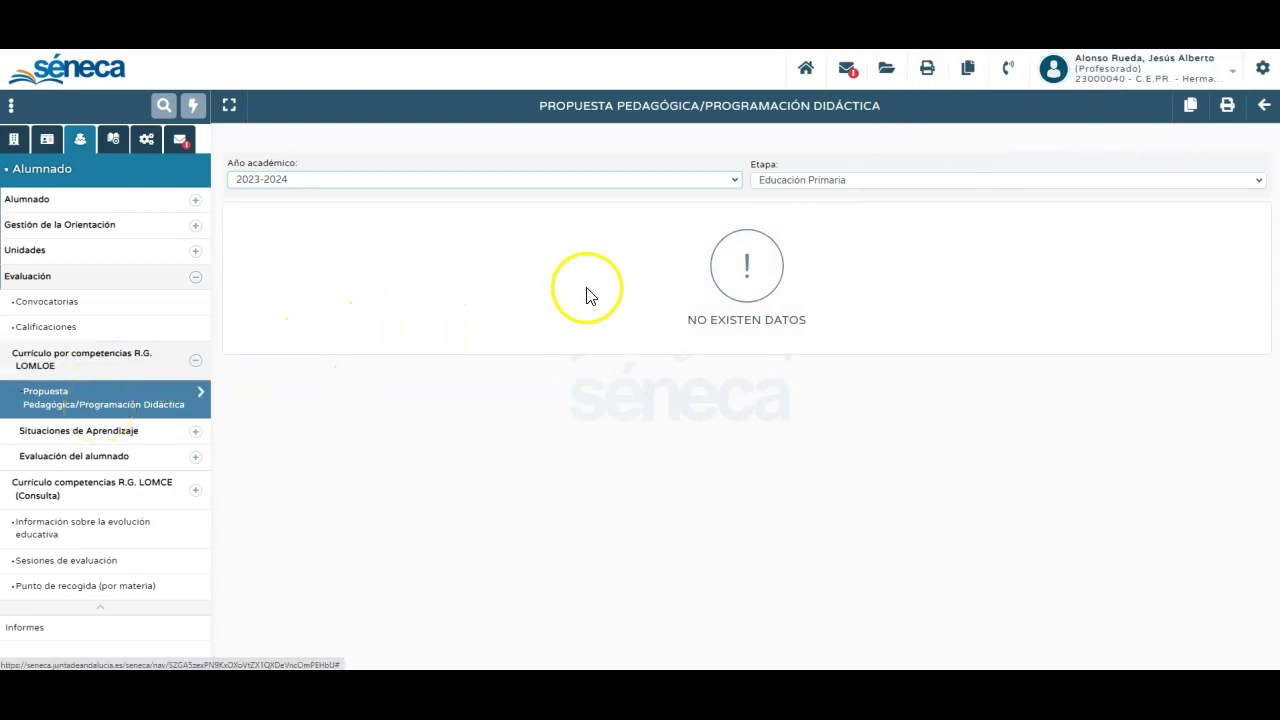
left_click(794, 180)
left_click(797, 185)
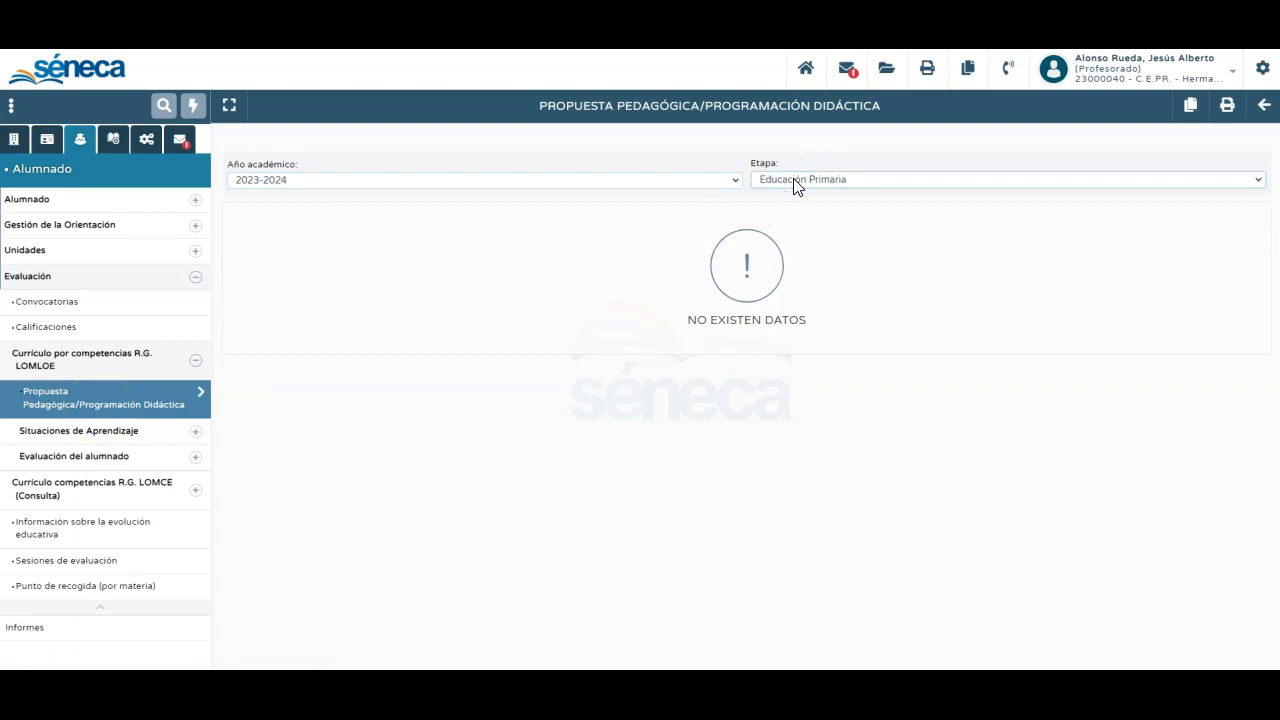
Step: Change the user profile from Profesorado to Dirección
left_click(1098, 75)
left_click(1033, 369)
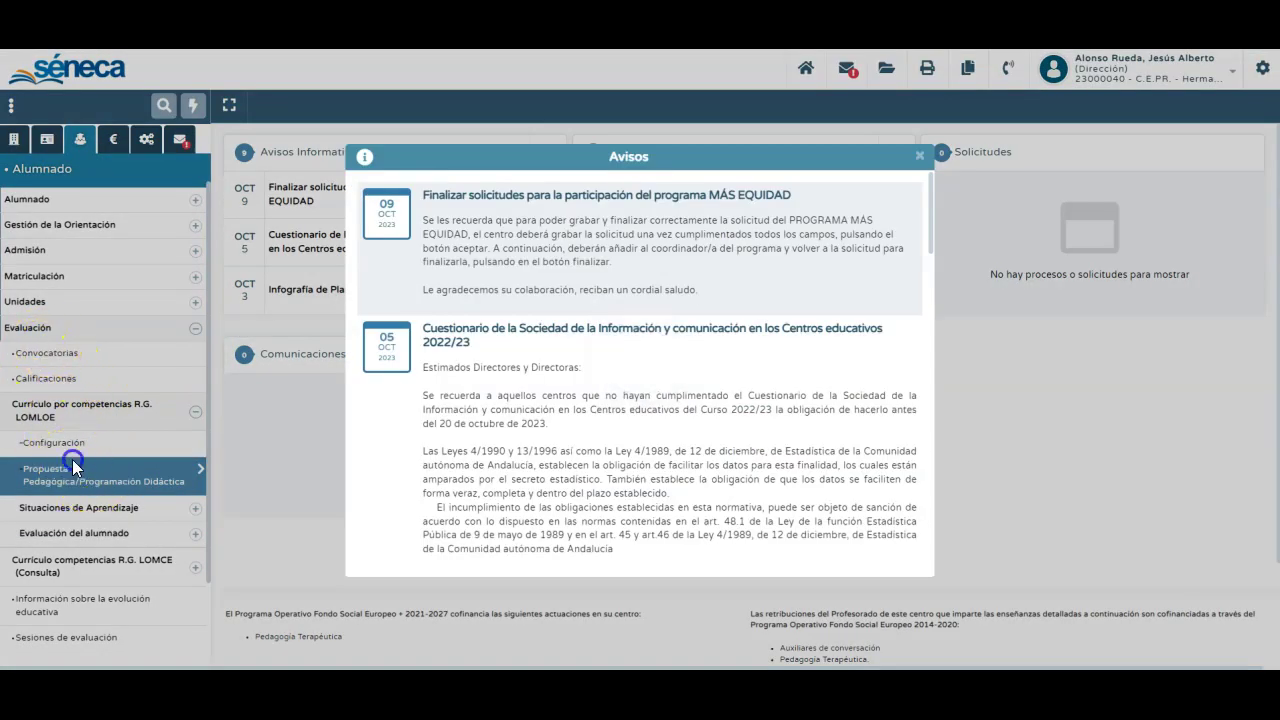
Step: In the LOMLOE configuration for Educación Primaria, assign the teacher as Elaborador of Conocimiento del Medio Natural Social y Cultural and save
left_click(72, 459)
left_click(60, 443)
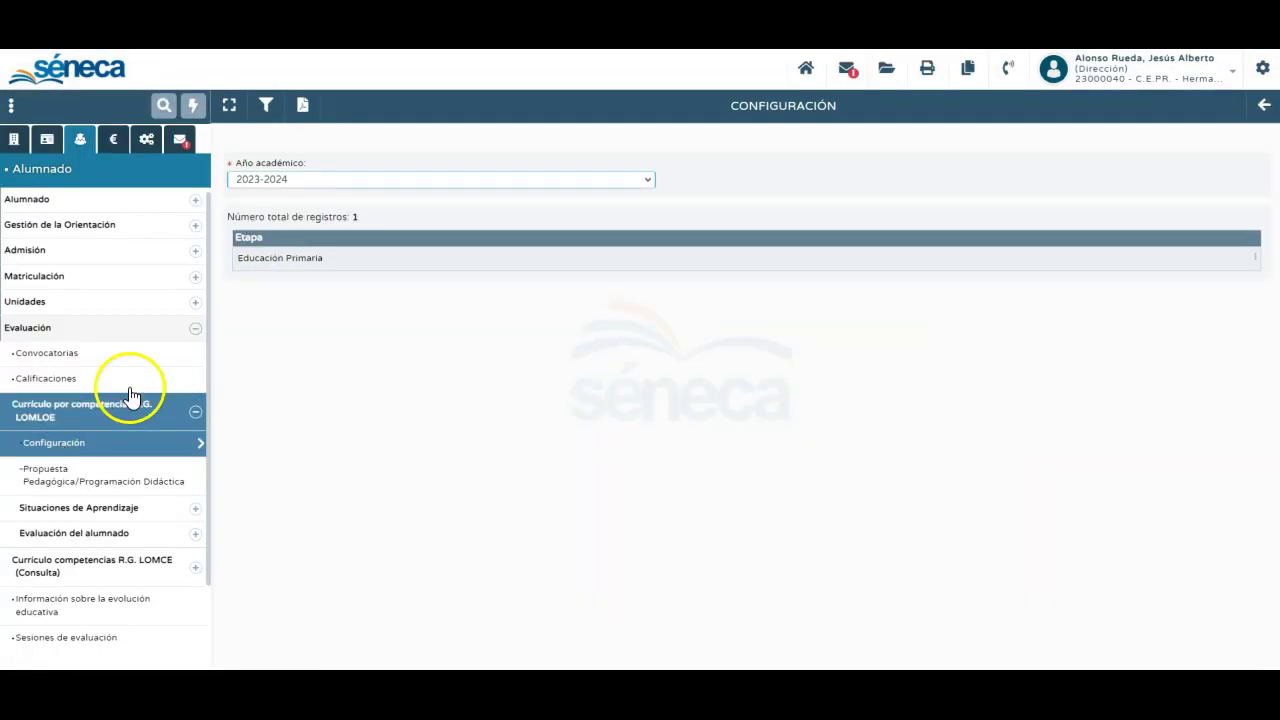
left_click(318, 262)
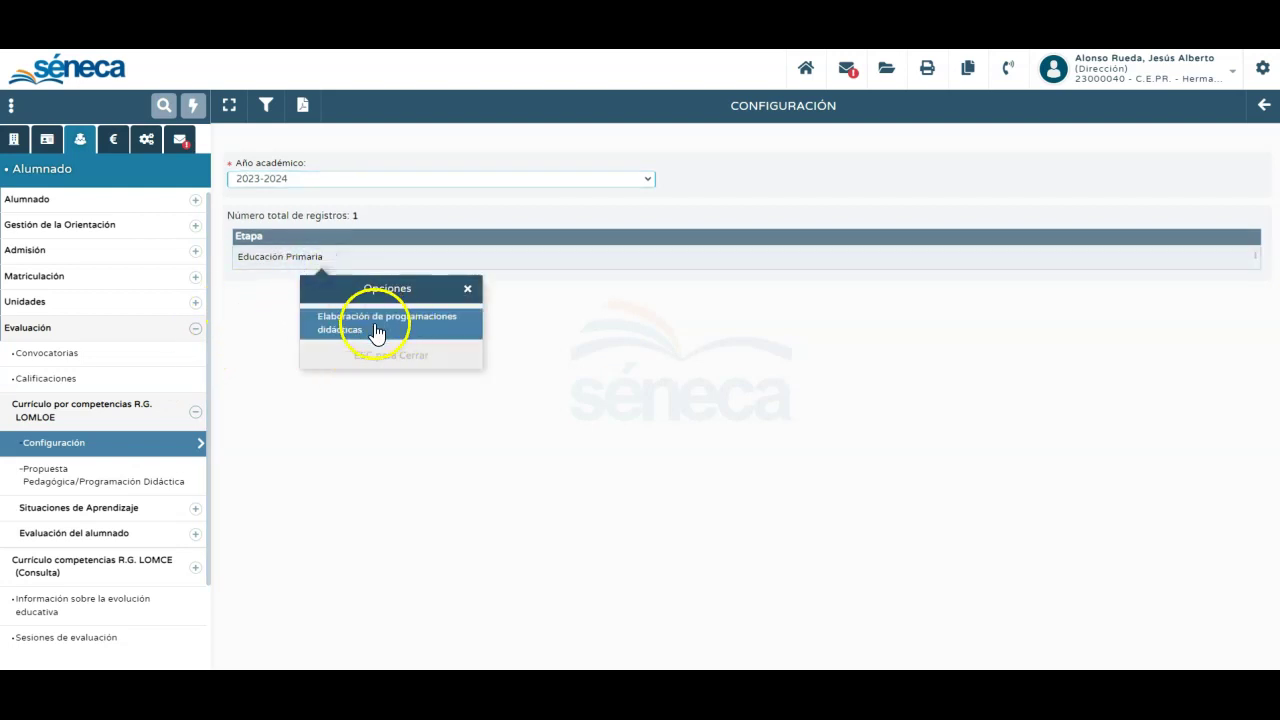
left_click(377, 330)
left_click(443, 214)
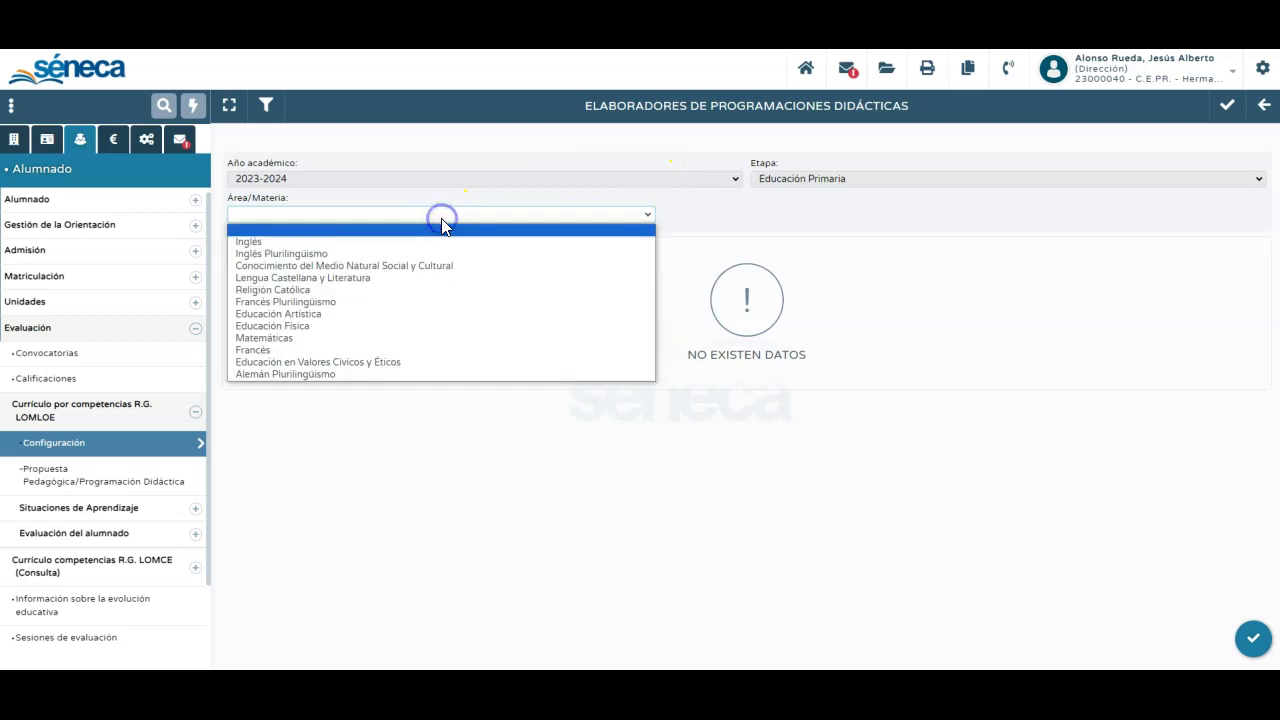
left_click(355, 267)
left_click(301, 327)
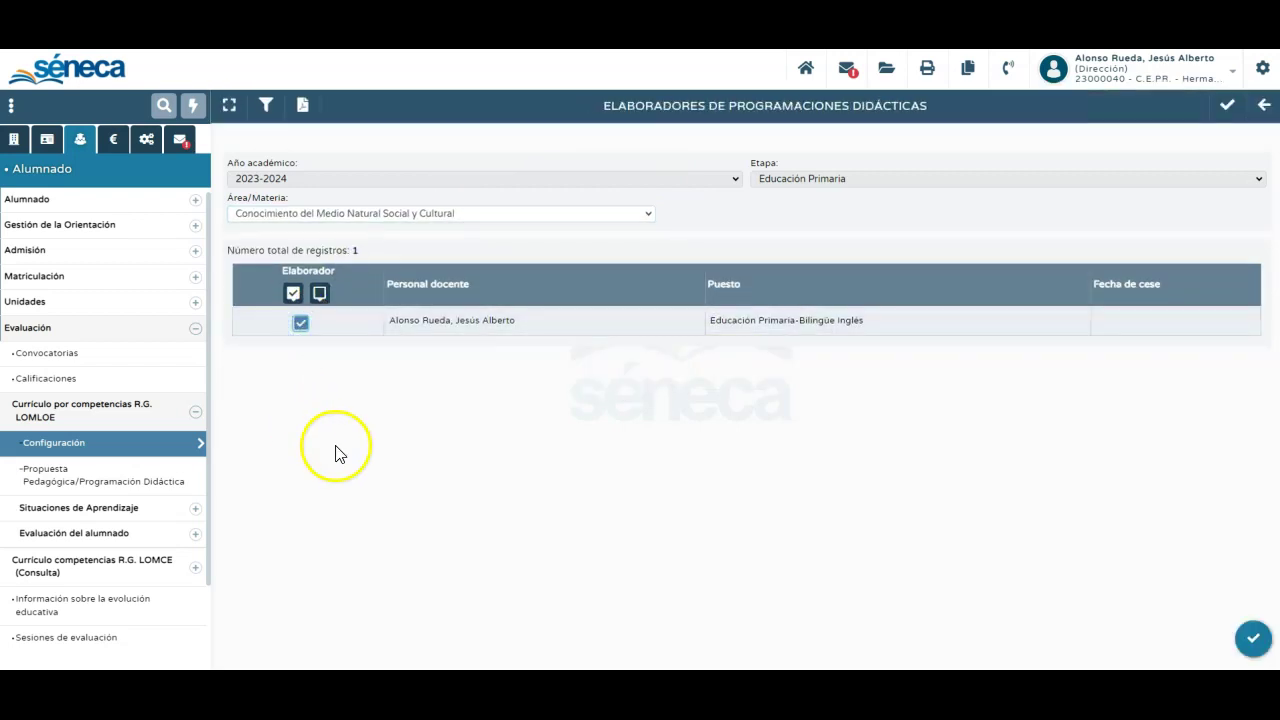
left_click(1226, 106)
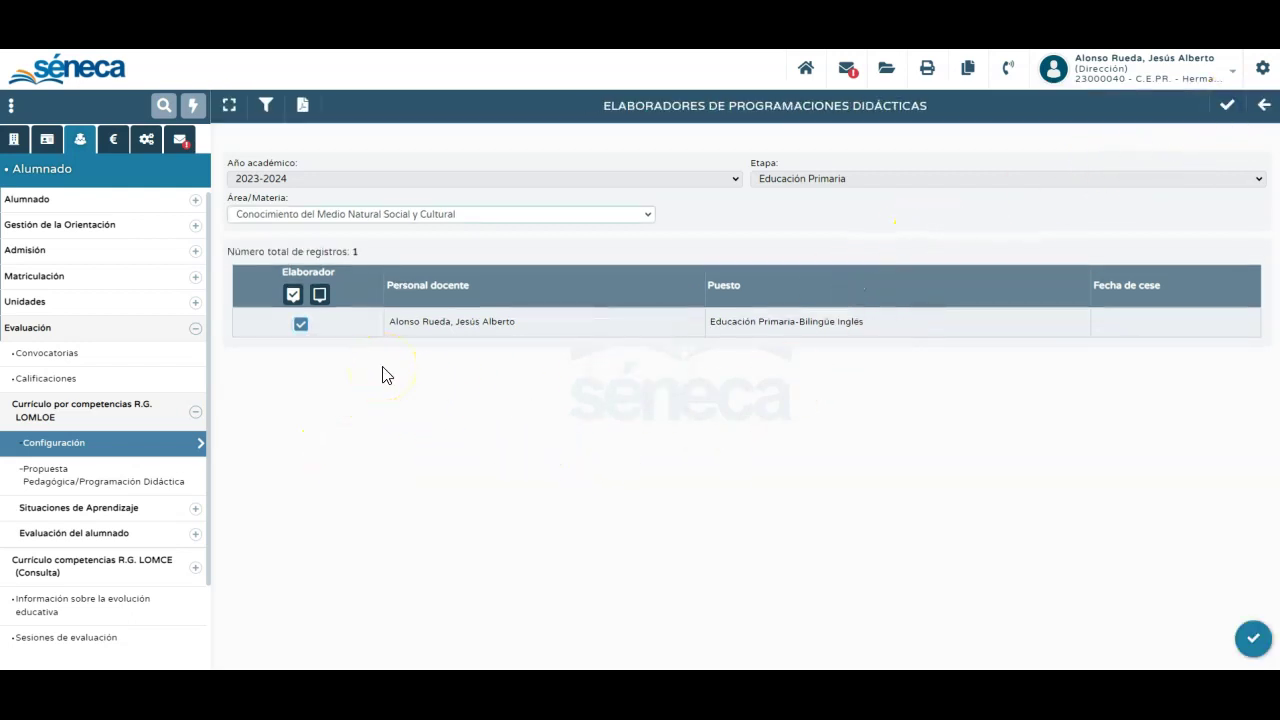
Step: Assign the teacher as Elaborador of Lengua Castellana y Literatura and save
left_click(351, 216)
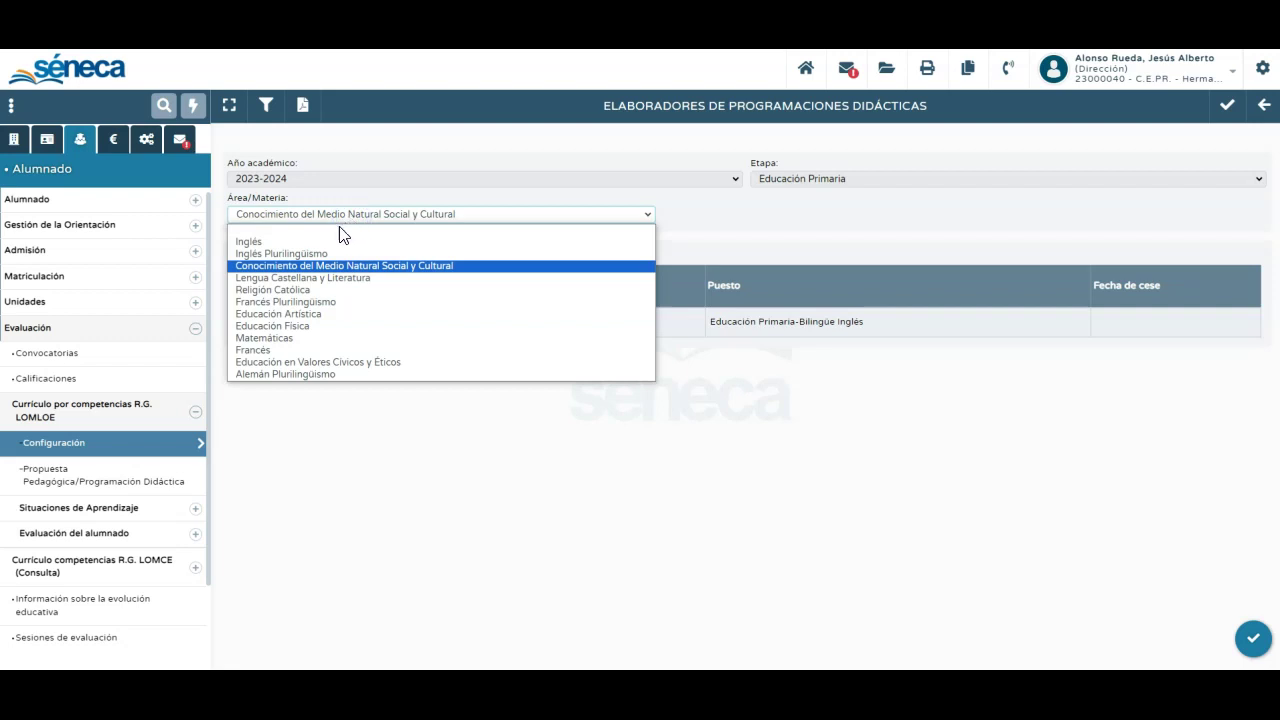
left_click(288, 277)
left_click(300, 322)
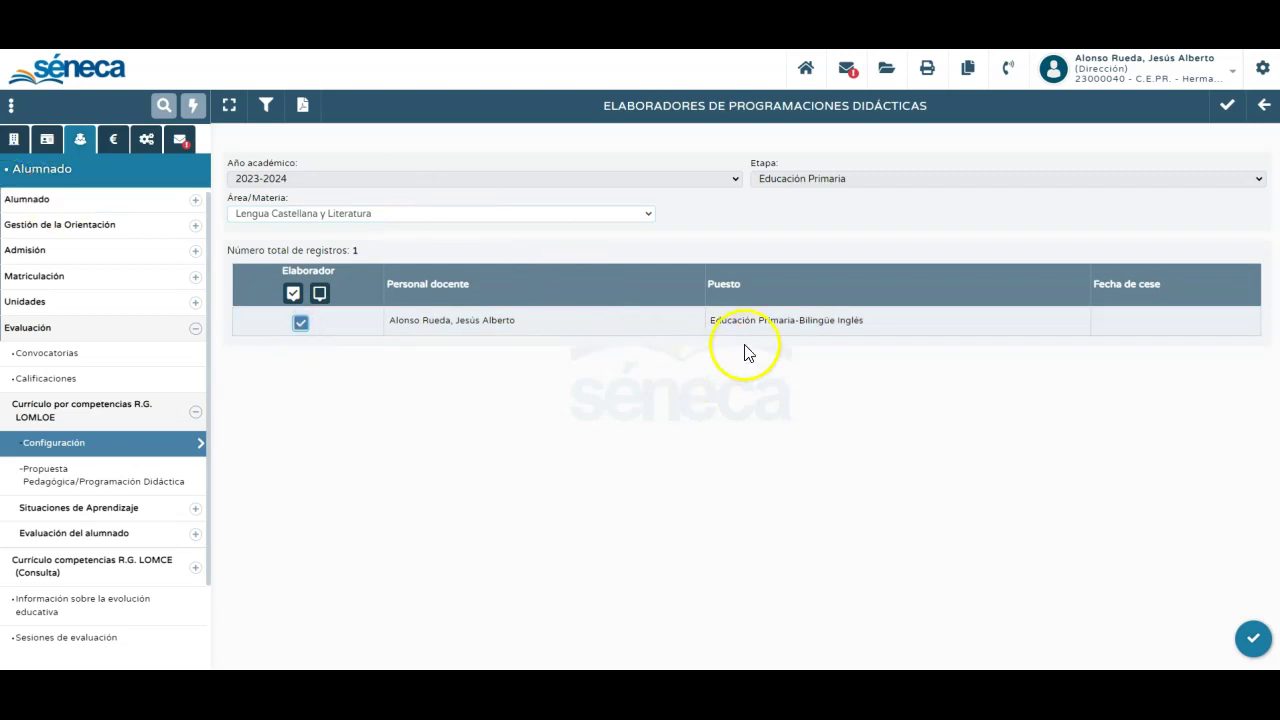
left_click(1225, 110)
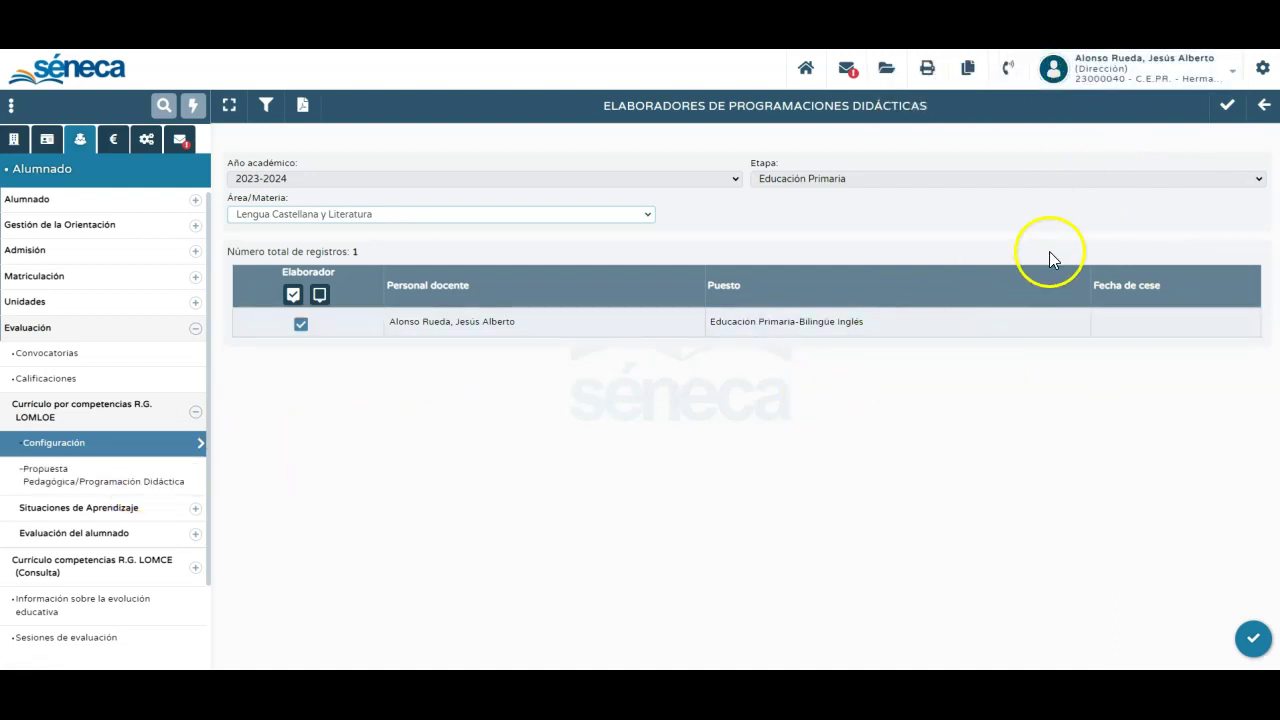
Step: Switch to the Profesorado profile and check which Educación Primaria areas the teacher can access in the LOMLOE Propuesta Pedagógica/Programación Didáctica
left_click(1114, 70)
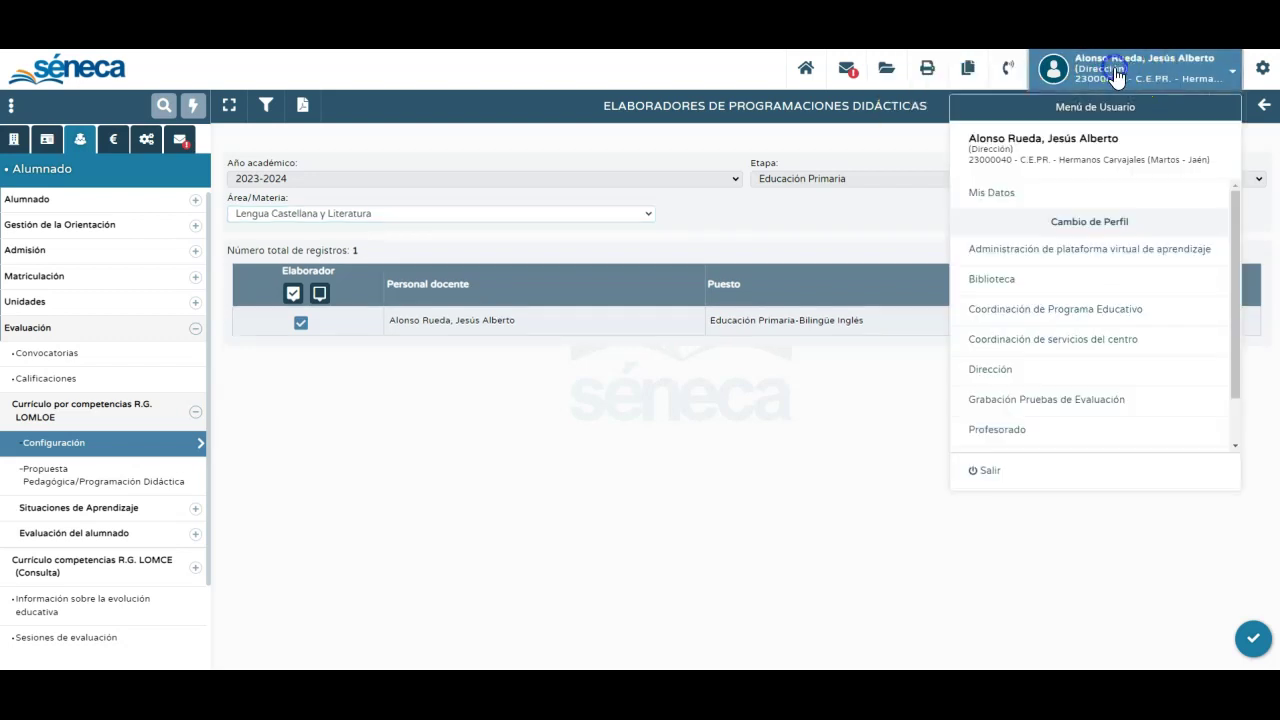
left_click(1014, 432)
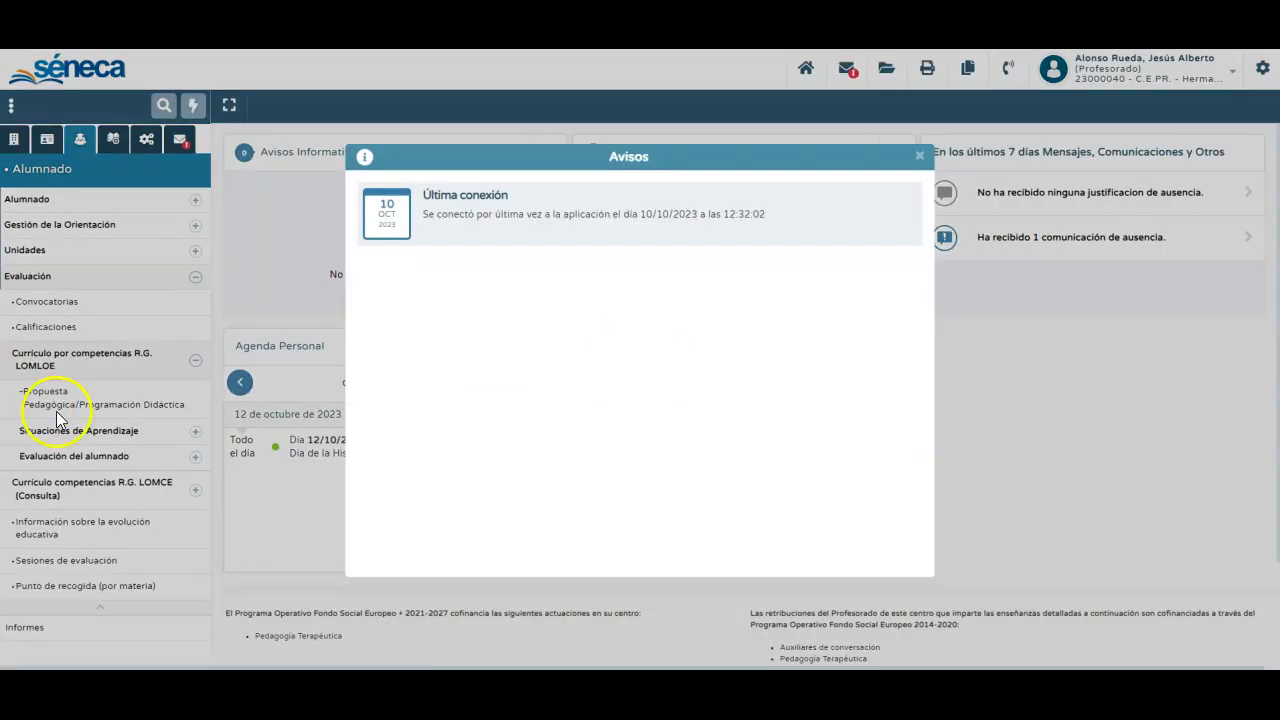
left_click(95, 392)
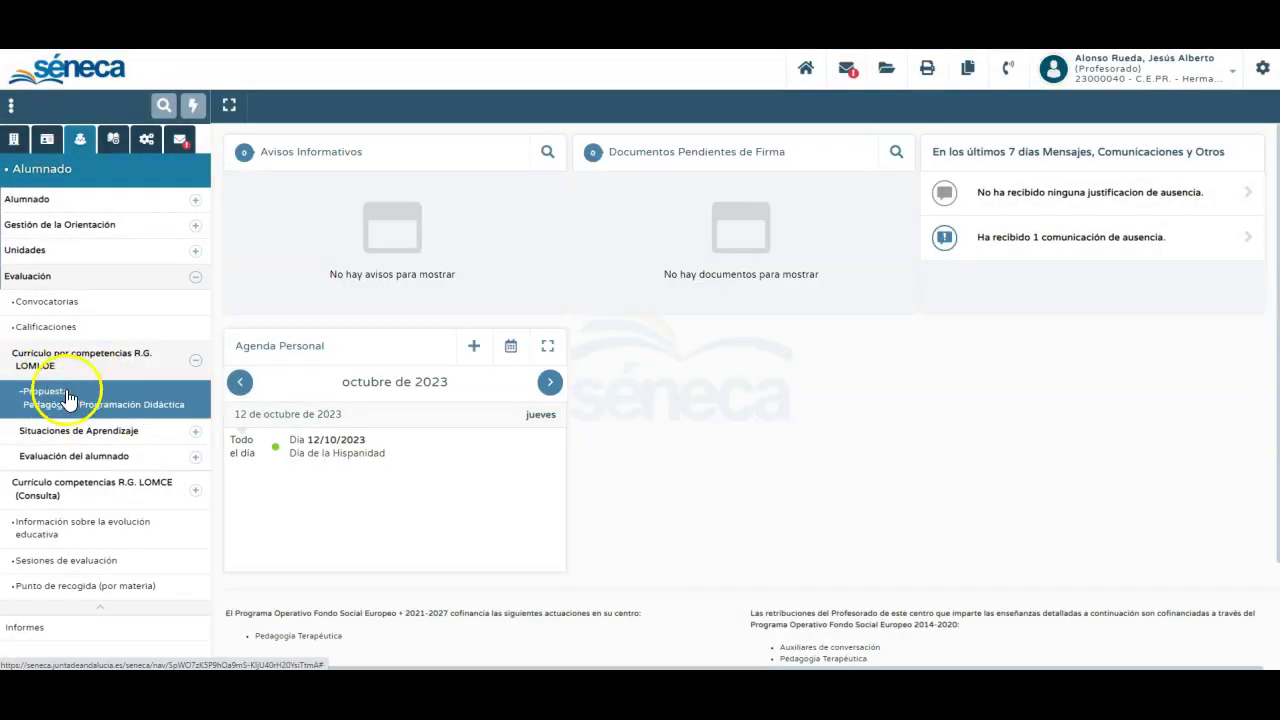
left_click(66, 398)
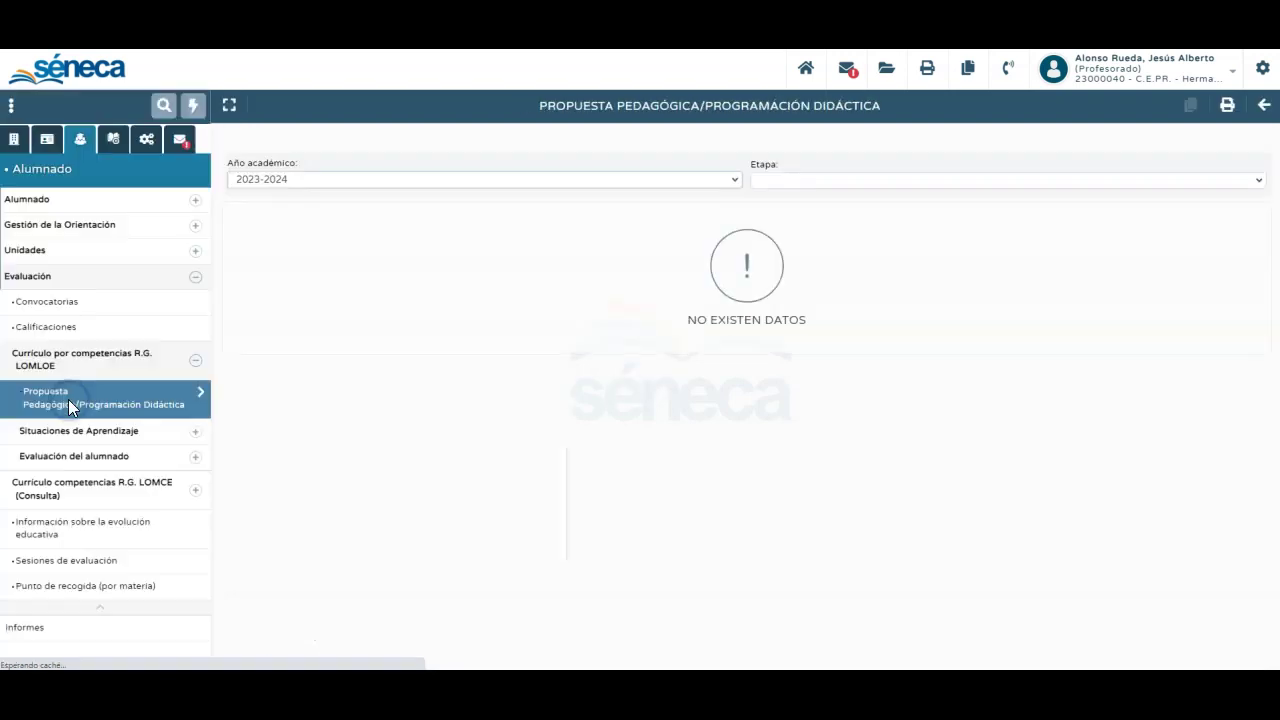
left_click(830, 180)
left_click(796, 207)
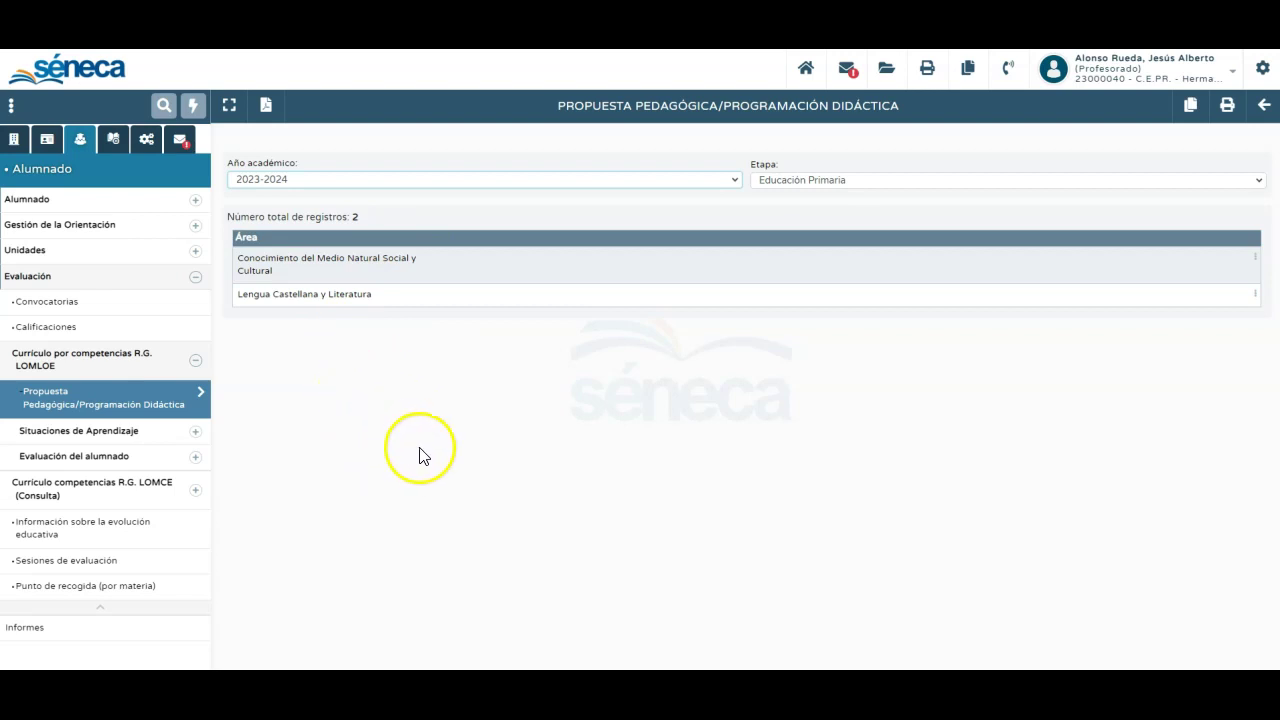
Step: Return to the Dirección profile, mark the second teacher in Personal del centro as Coordinador for 2023-2024, and save
left_click(1133, 88)
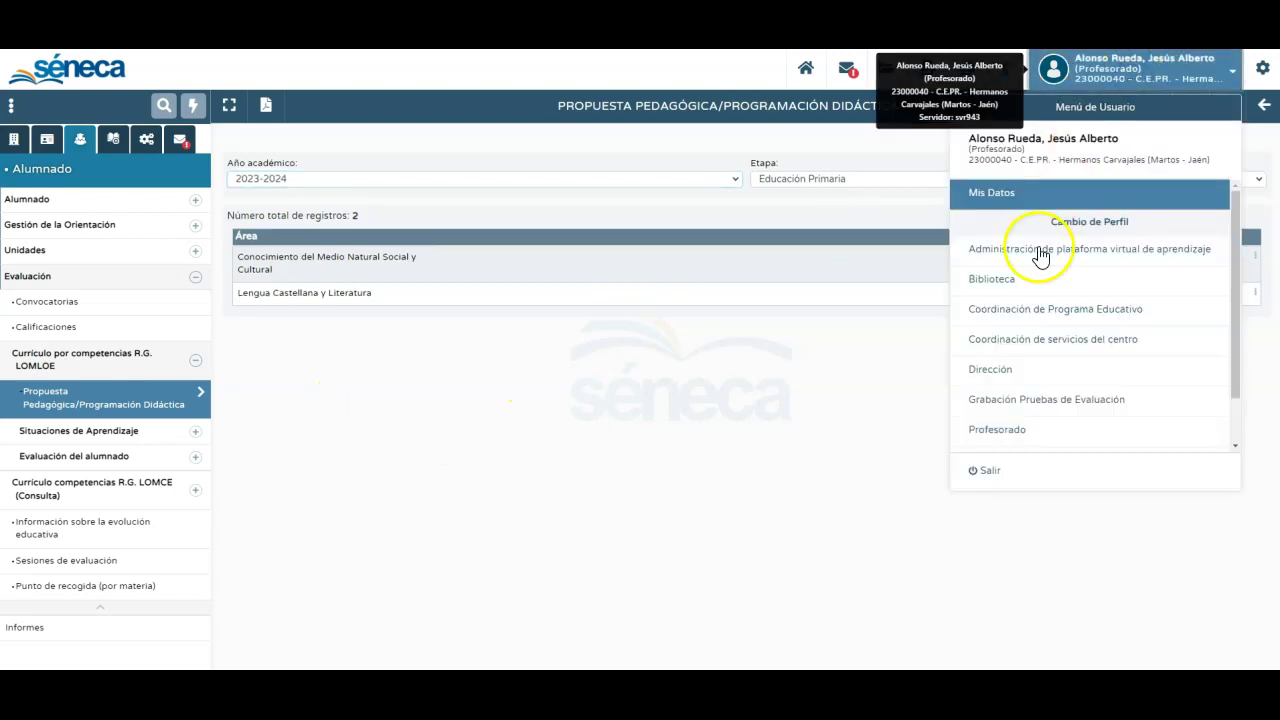
left_click(1028, 370)
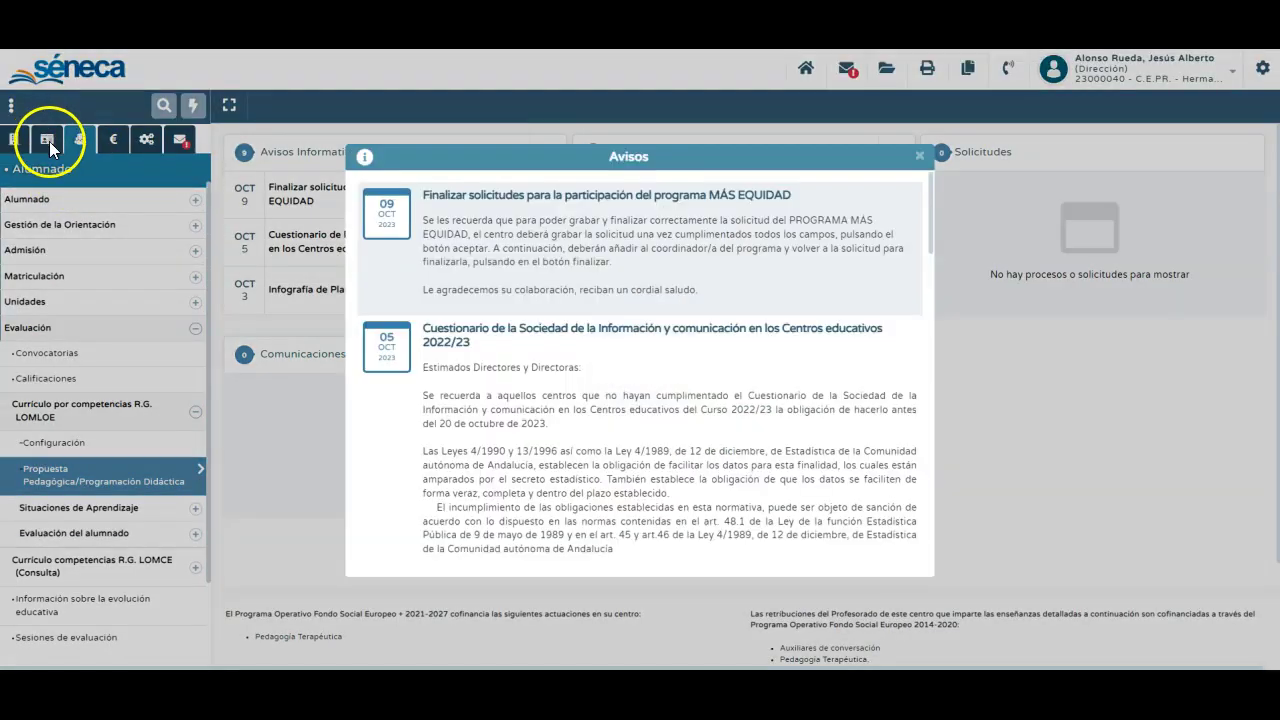
left_click(49, 141)
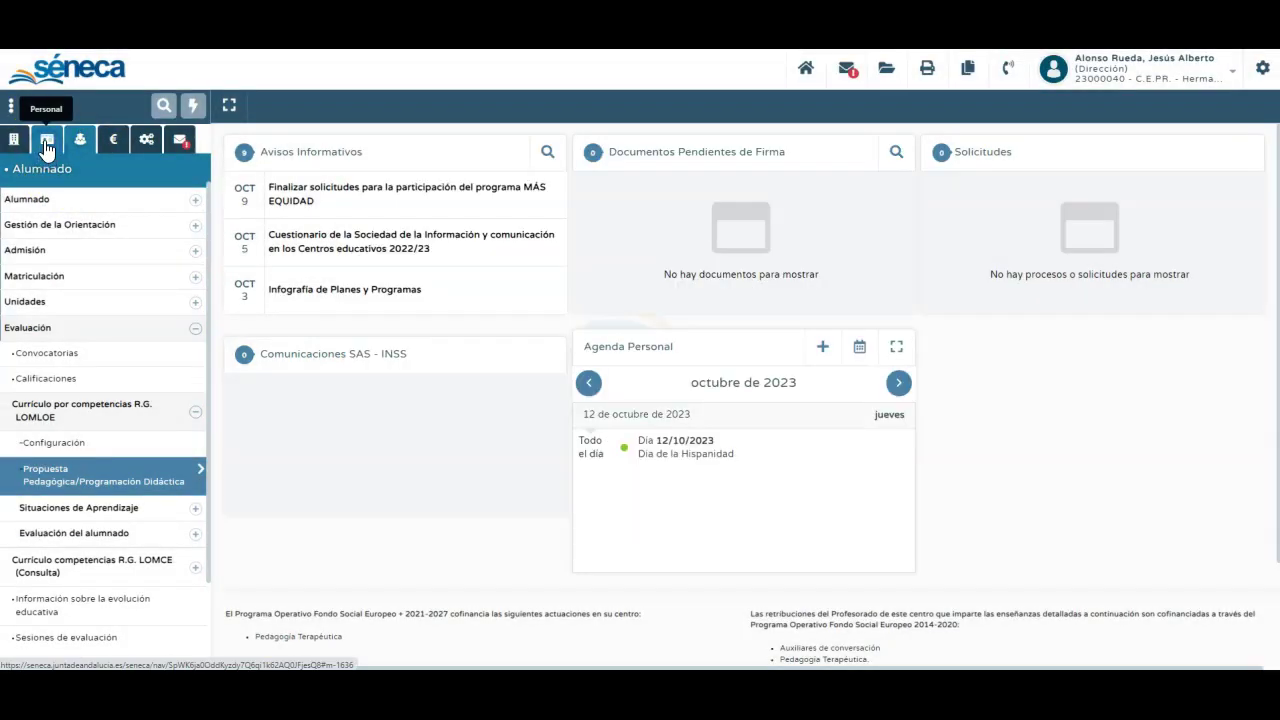
left_click(46, 142)
left_click(84, 199)
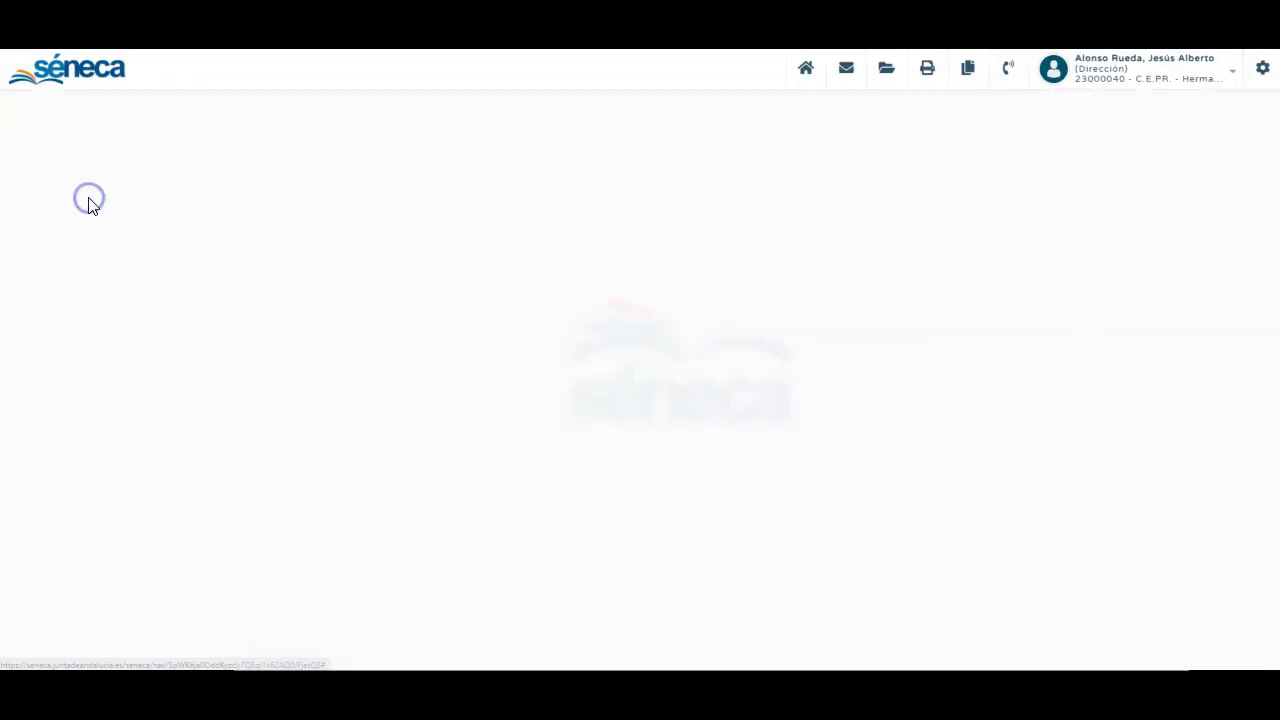
left_click(1220, 354)
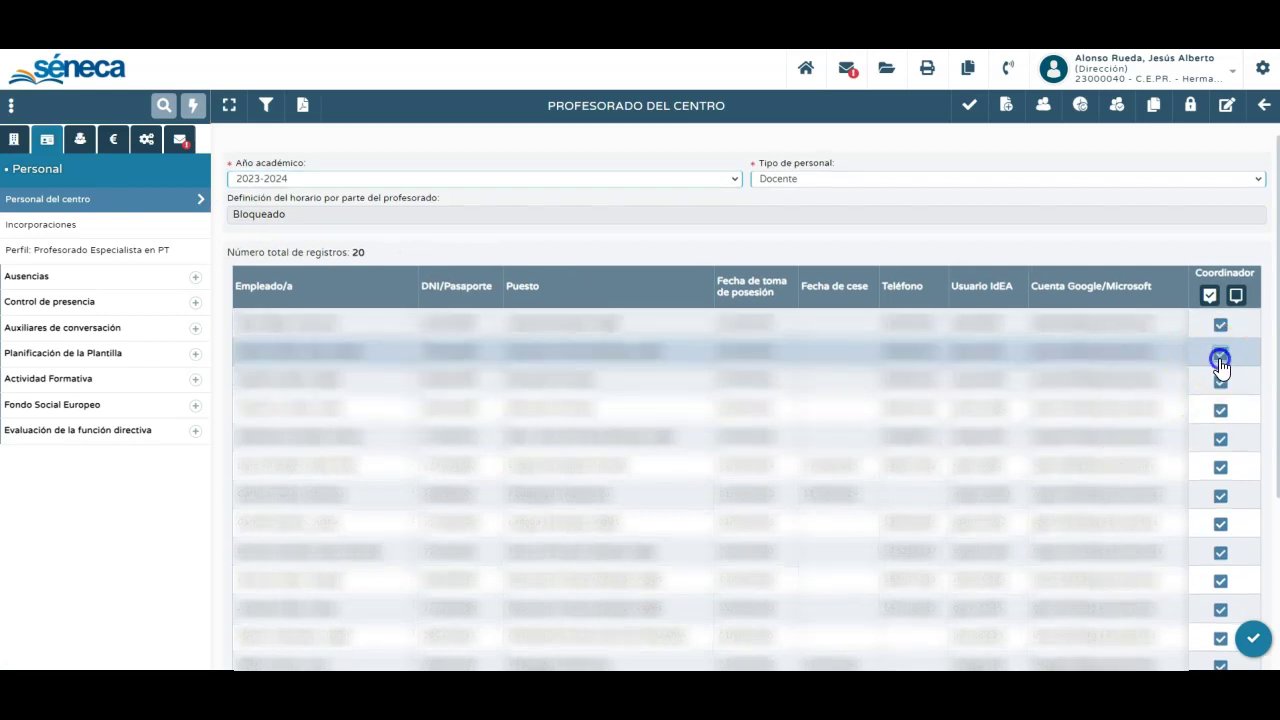
left_click(971, 105)
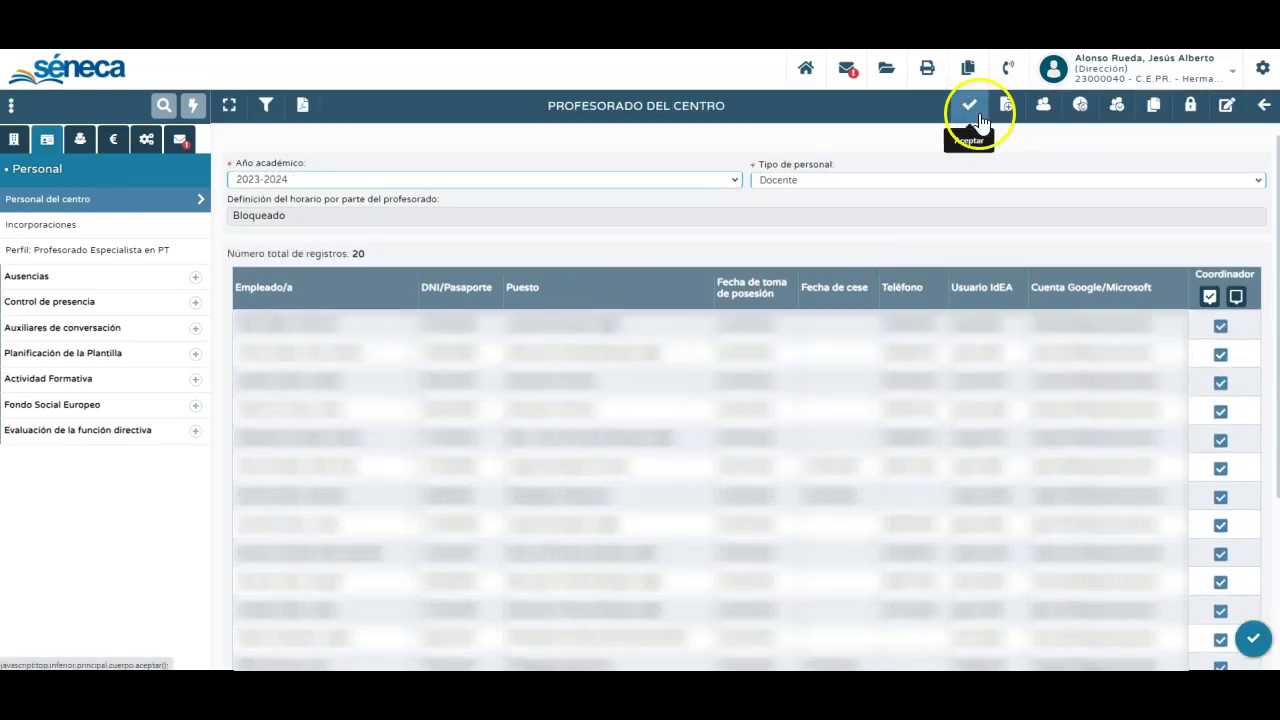